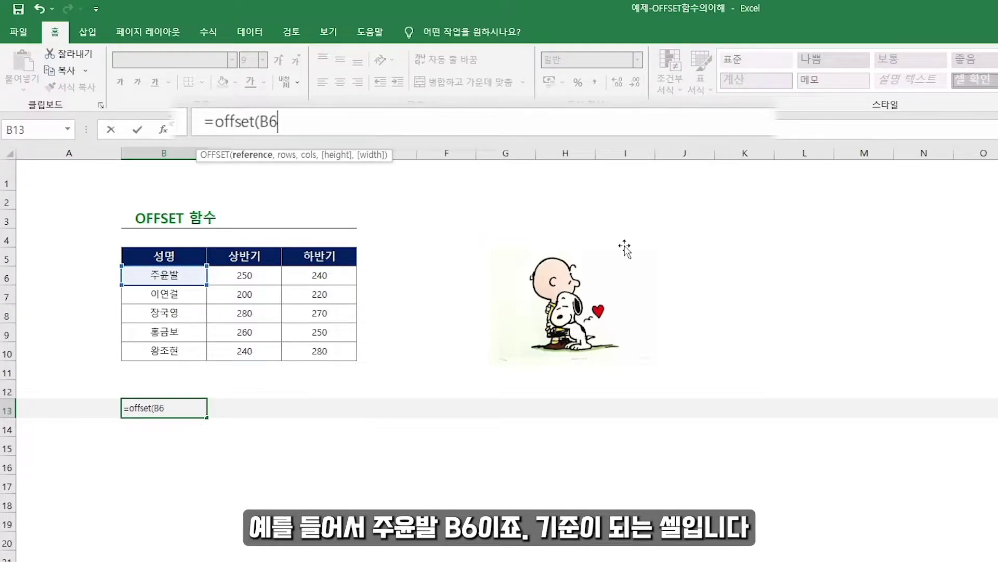
- Complete the formula in cell B13 as =OFFSET(B6,2,2) with a row offset of 2 and a column offset of 2
{"action": "type", "text": ",2,"}
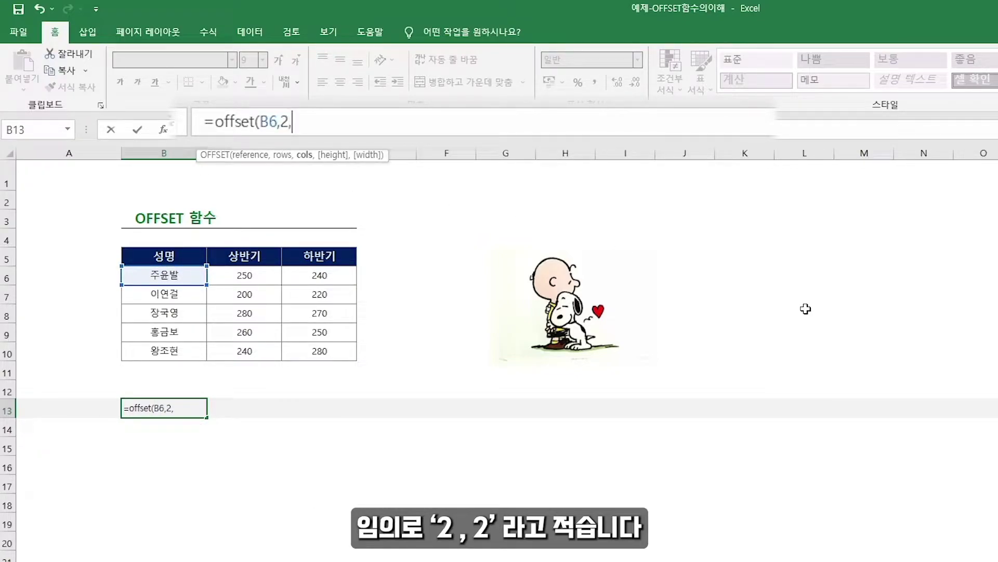
{"action": "type", "text": ")"}
{"action": "key", "text": "Return"}
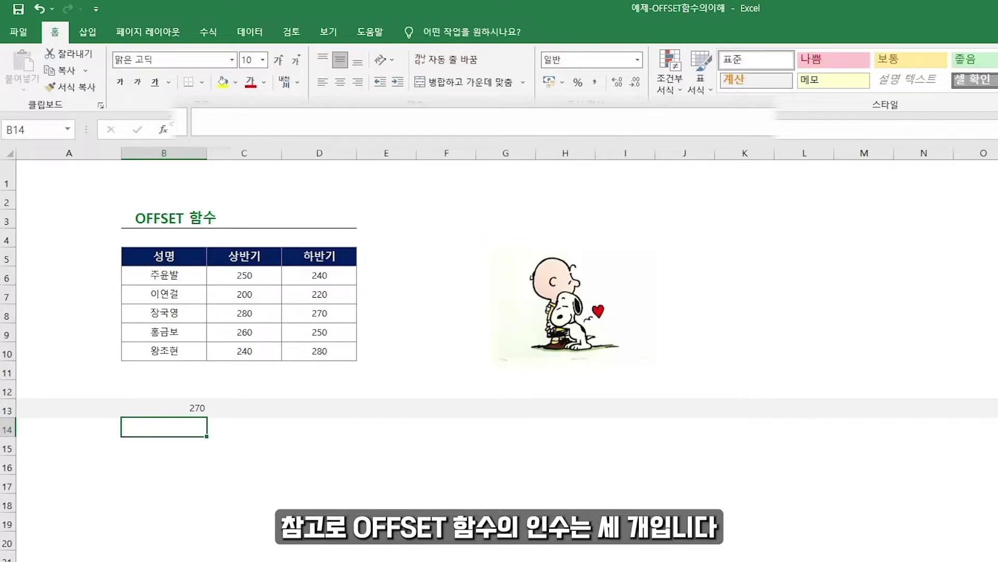
{"action": "key", "text": "Up"}
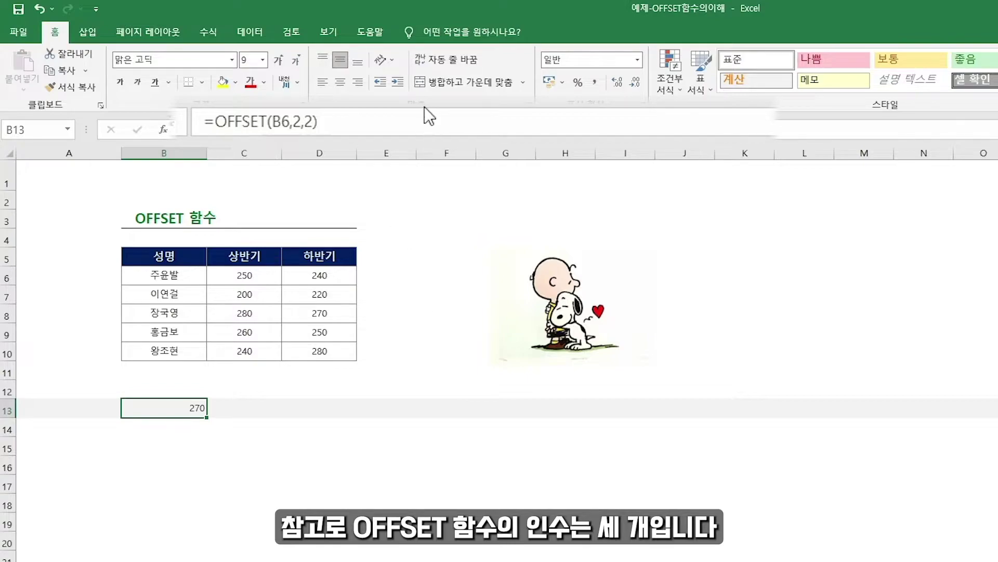
- Trace the OFFSET arguments in the table, starting at B6, going two rows down to B8 and two columns right to D8
{"action": "left_click", "coordinate": [281, 123]}
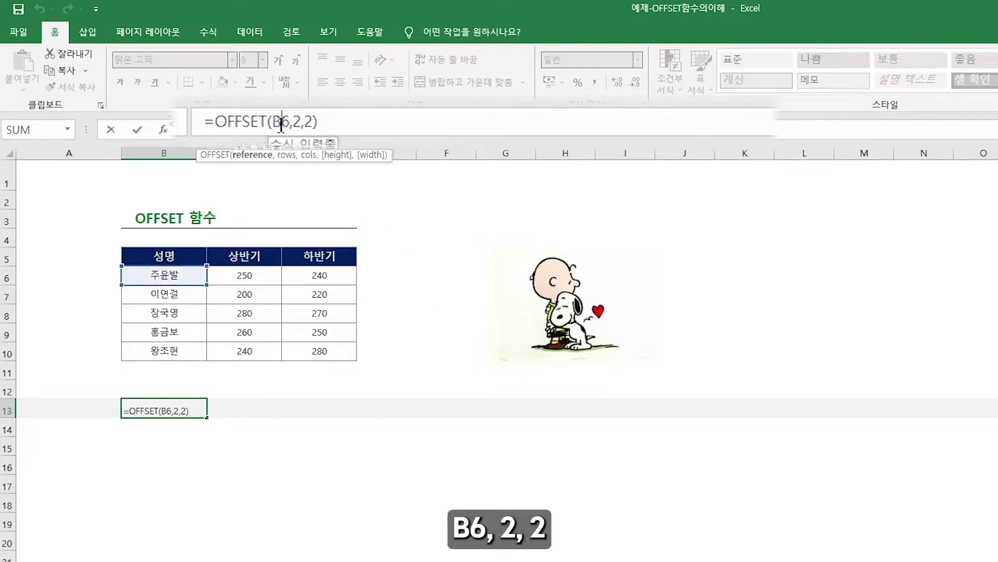
{"action": "key", "text": "Escape"}
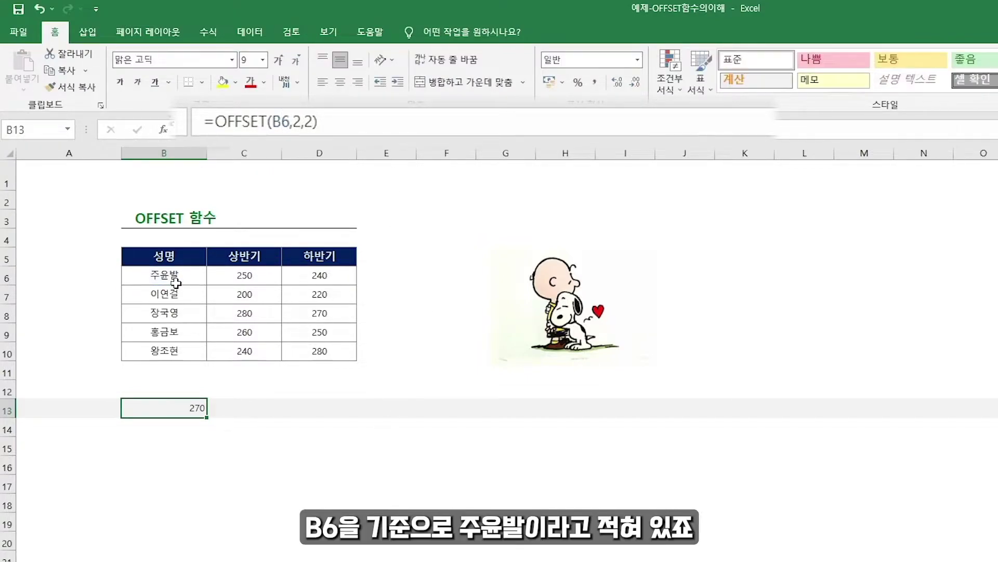
{"action": "left_click", "coordinate": [176, 280]}
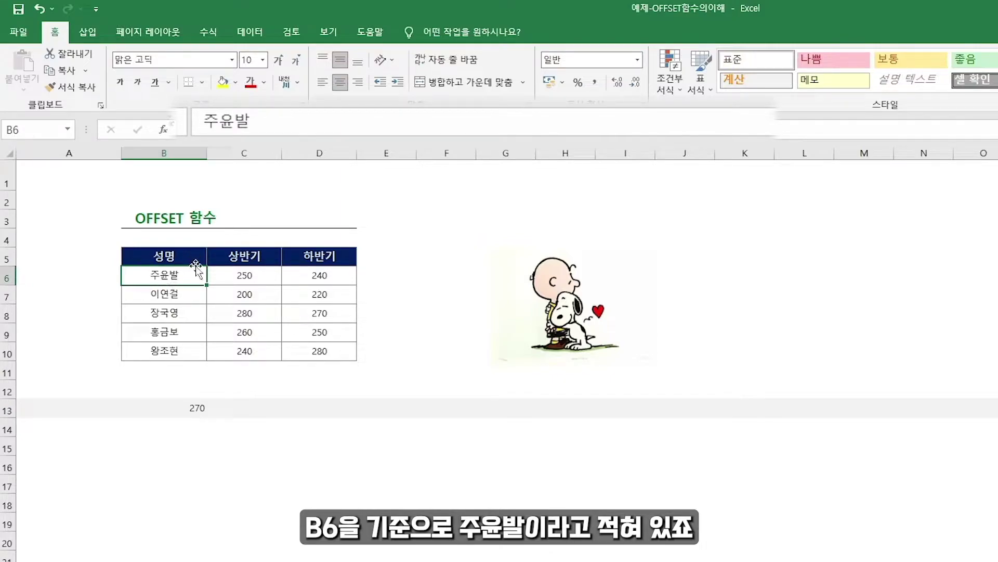
{"action": "left_click", "coordinate": [196, 407]}
{"action": "left_click", "coordinate": [174, 279]}
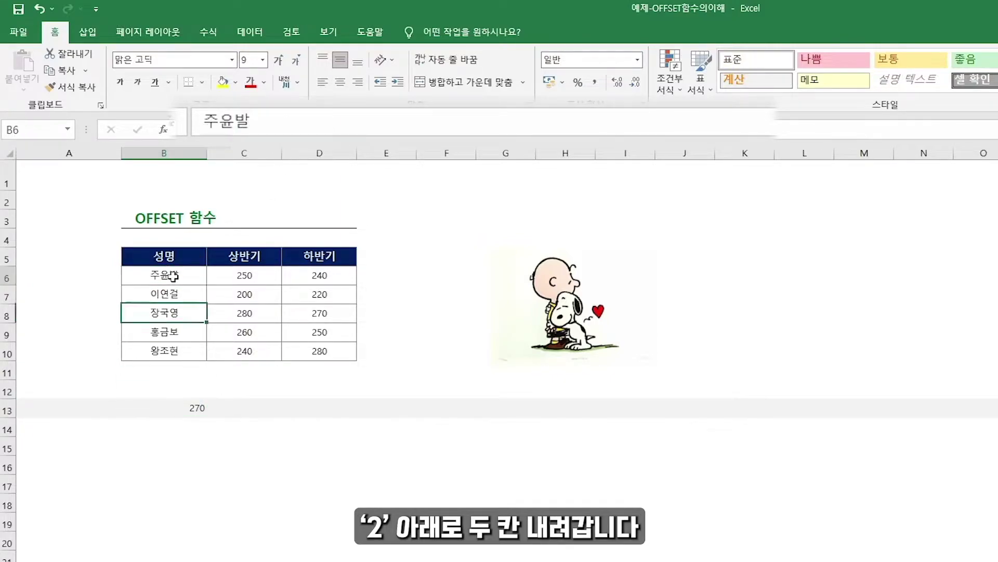
{"action": "left_click", "coordinate": [175, 312]}
{"action": "left_click", "coordinate": [239, 318]}
{"action": "left_click", "coordinate": [305, 319]}
{"action": "left_click", "coordinate": [167, 414]}
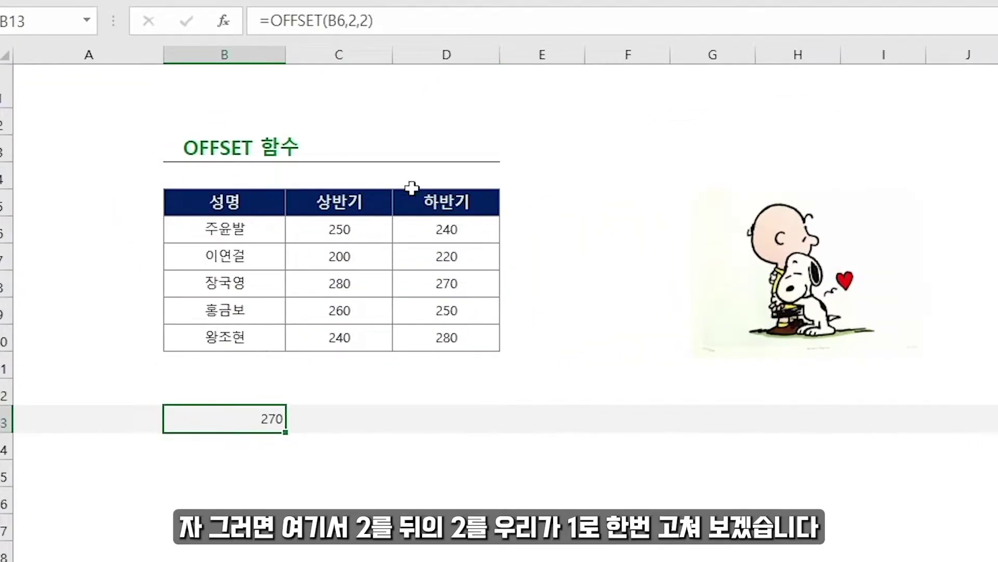
- Change the column offset in B13's formula to 1 so that it reads =OFFSET(B6,2,1)
{"action": "left_click", "coordinate": [365, 23]}
{"action": "key", "text": "BackSpace"}
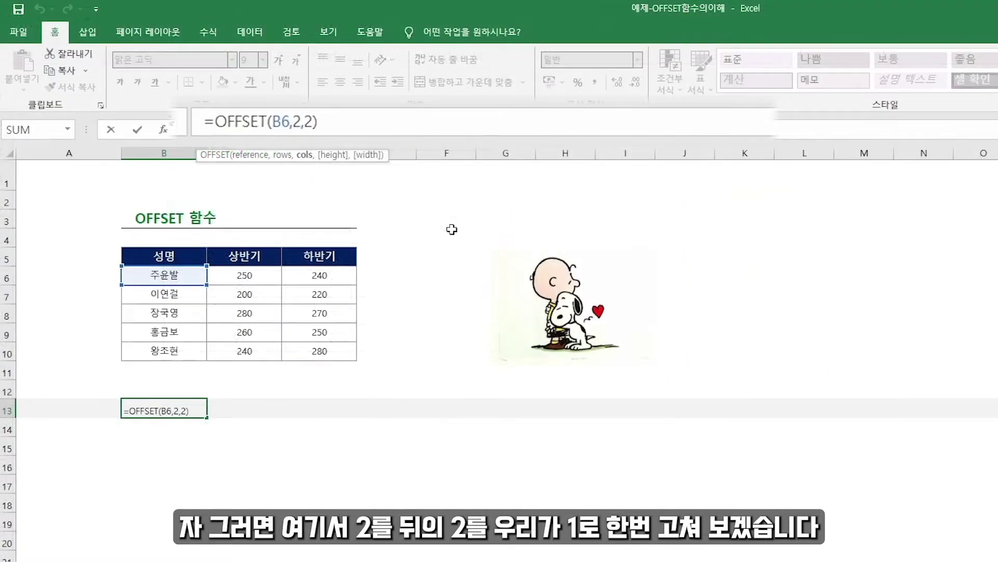
{"action": "type", "text": "1"}
{"action": "key", "text": "Return"}
{"action": "key", "text": "Up"}
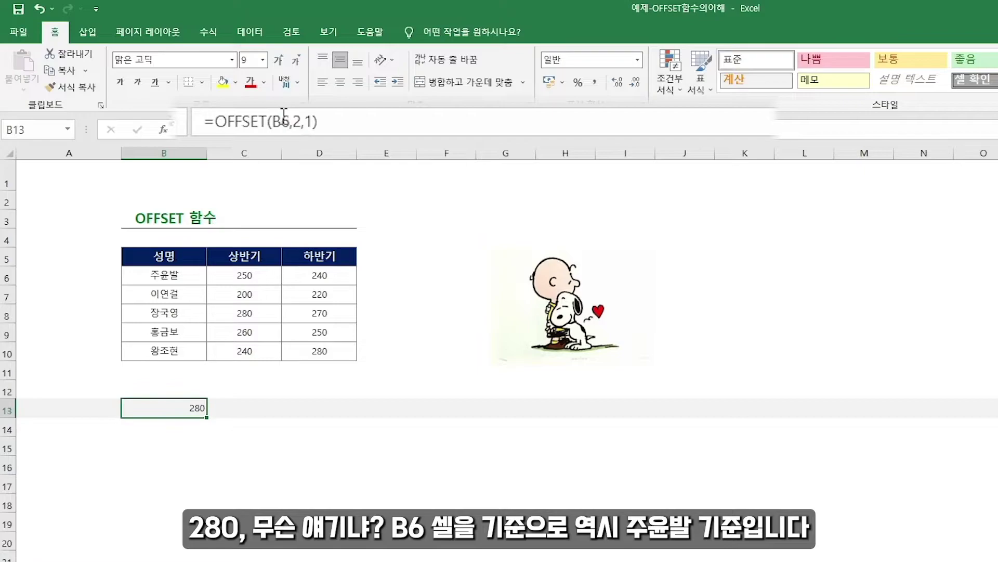
- Trace the revised offset in the table, from B6 two rows down to B8 and one column right to C8
{"action": "left_click", "coordinate": [136, 276]}
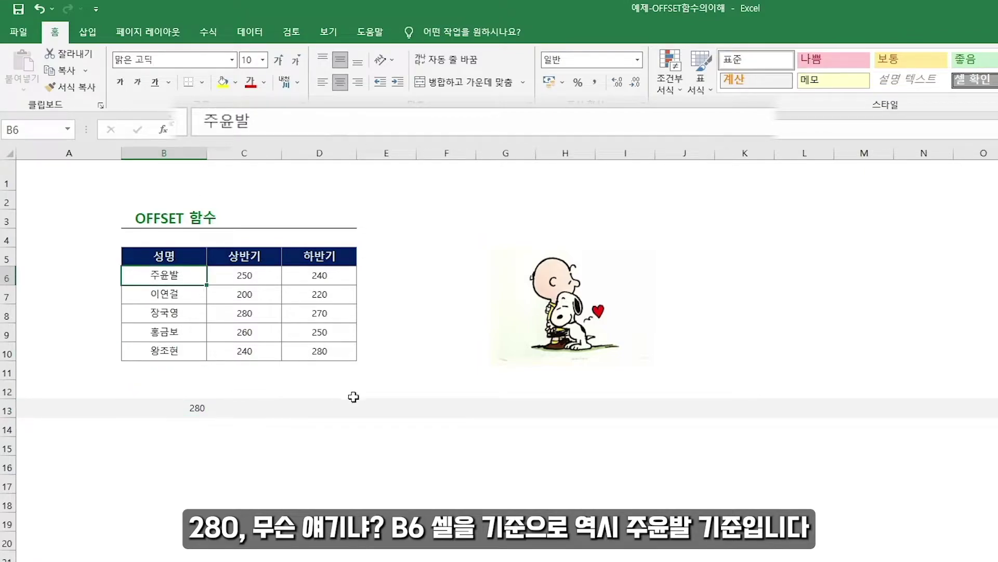
{"action": "left_click", "coordinate": [192, 406]}
{"action": "left_click", "coordinate": [165, 294]}
{"action": "left_click", "coordinate": [167, 314]}
{"action": "left_click", "coordinate": [194, 408]}
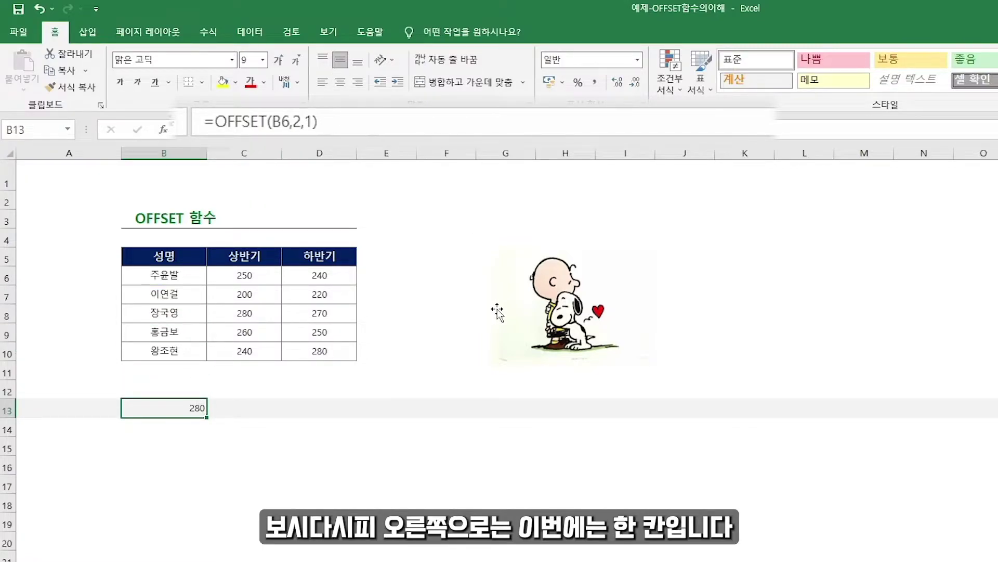
{"action": "left_click", "coordinate": [159, 280]}
{"action": "left_click", "coordinate": [162, 294]}
{"action": "left_click", "coordinate": [162, 313]}
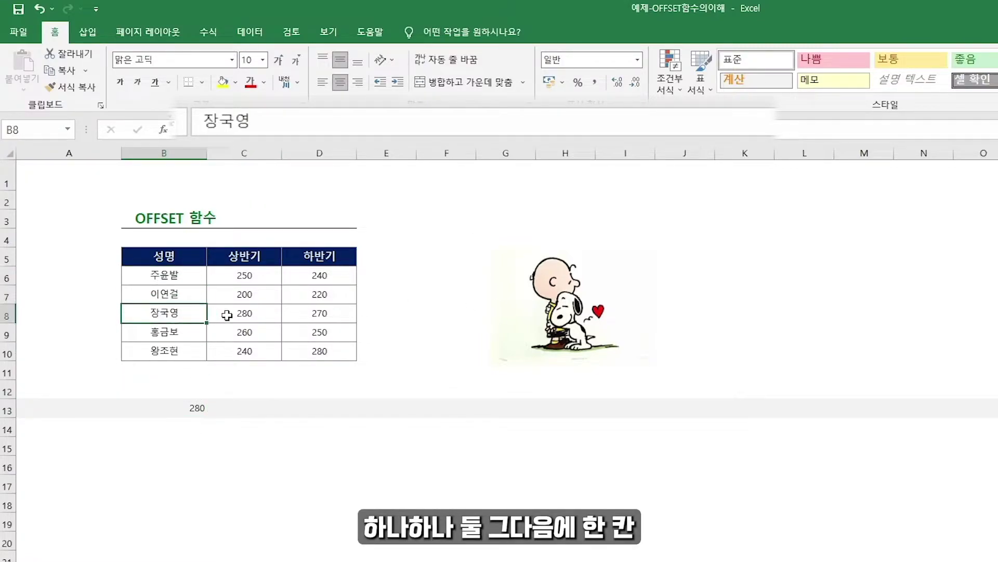
{"action": "left_click", "coordinate": [232, 314]}
- Replace the formula in B13 with =SUM(B6,1,2,3,1)
{"action": "left_click", "coordinate": [196, 410]}
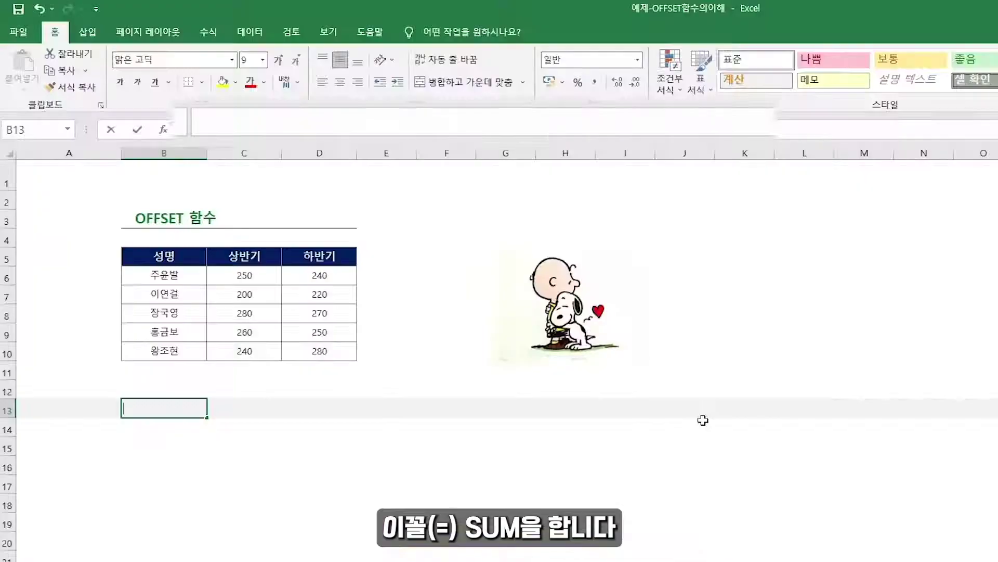
{"action": "type", "text": "=Sum"}
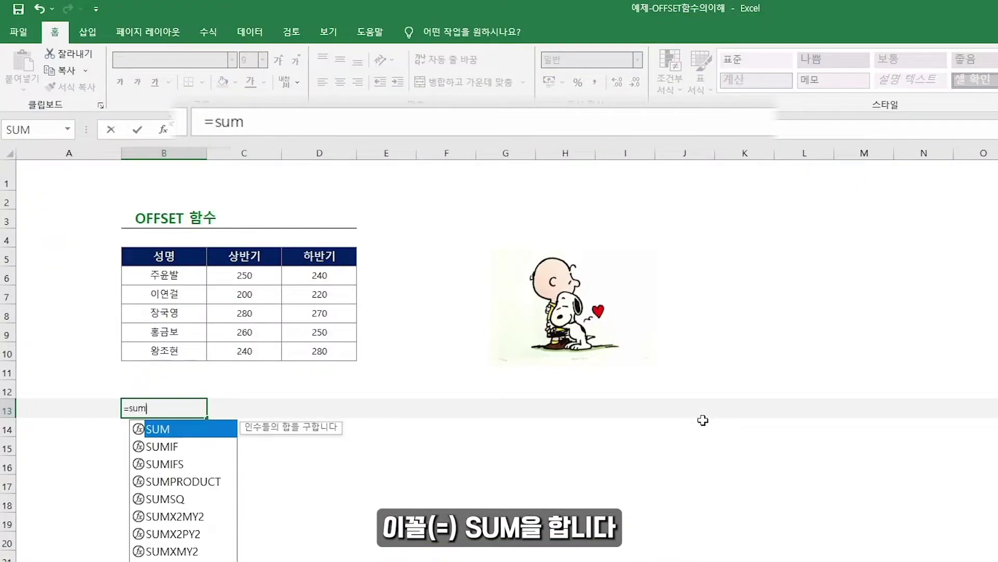
{"action": "type", "text": "("}
{"action": "left_click", "coordinate": [164, 276]}
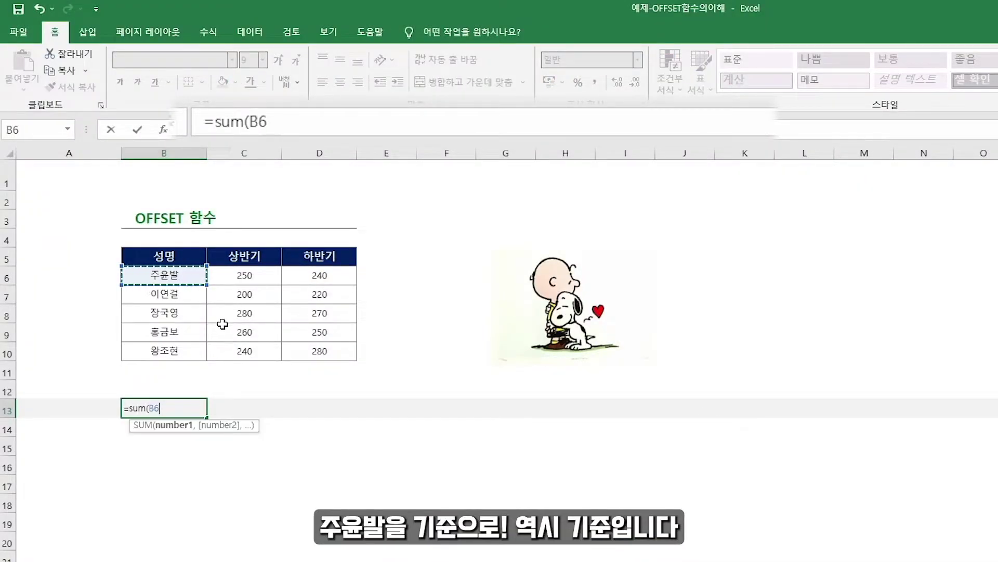
{"action": "type", "text": ","}
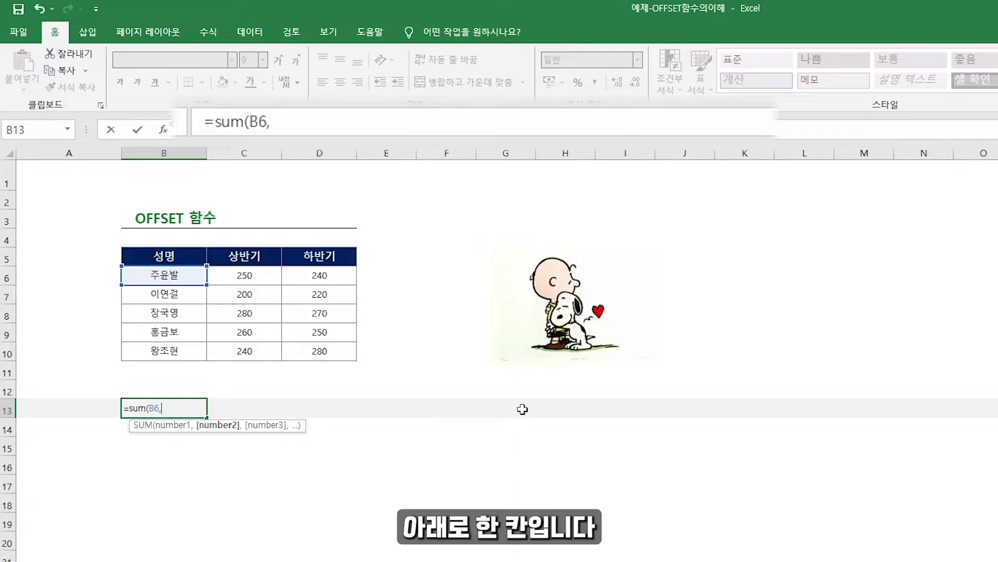
{"action": "type", "text": "1,"}
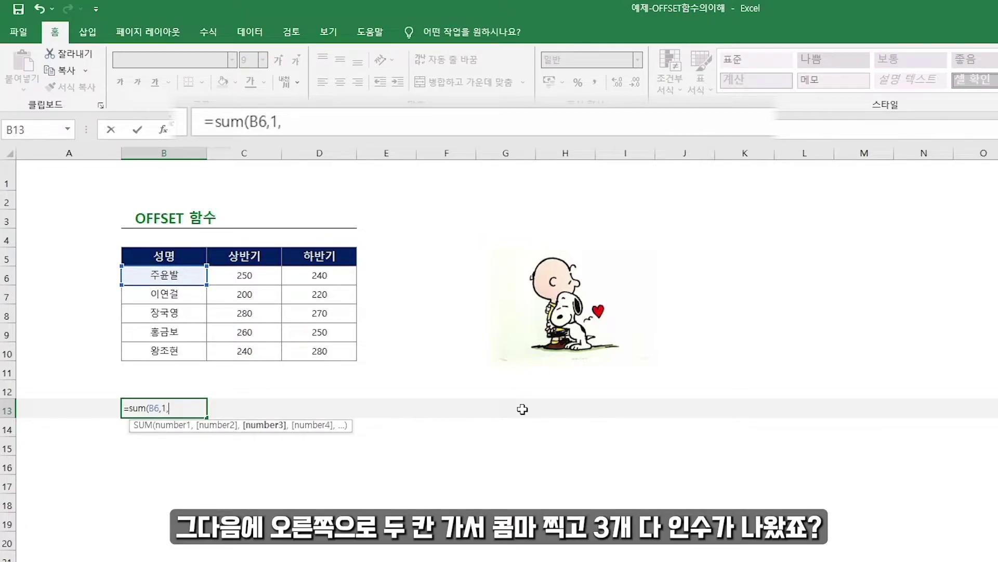
{"action": "type", "text": "2,"}
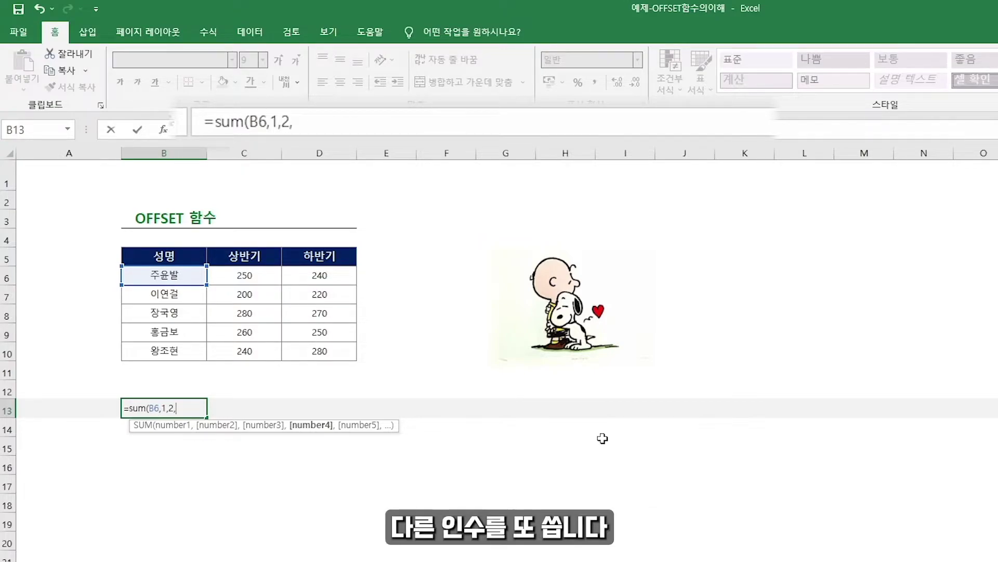
{"action": "left_click", "coordinate": [422, 127]}
{"action": "type", "text": "3"}
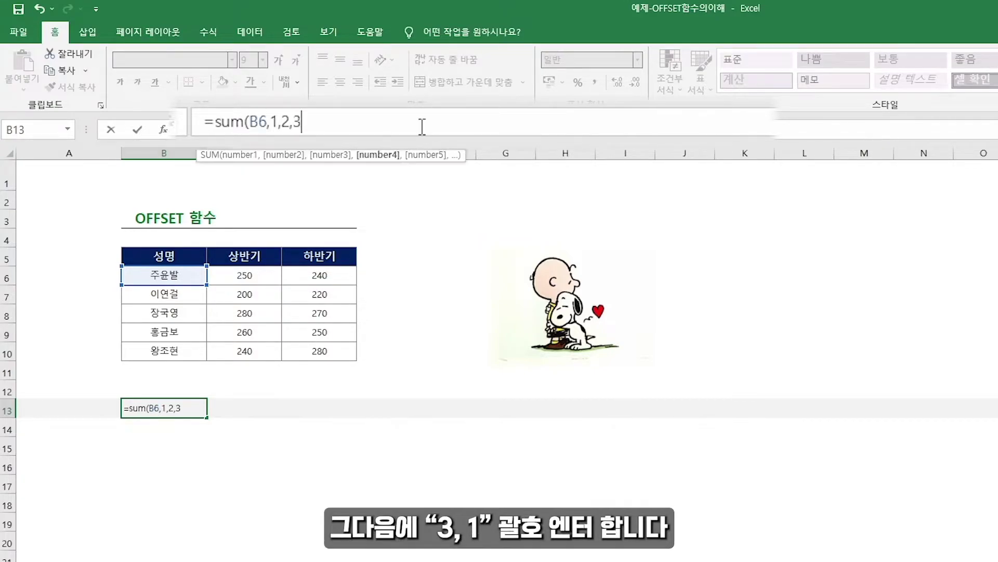
{"action": "type", "text": ",1)"}
{"action": "key", "text": "Return"}
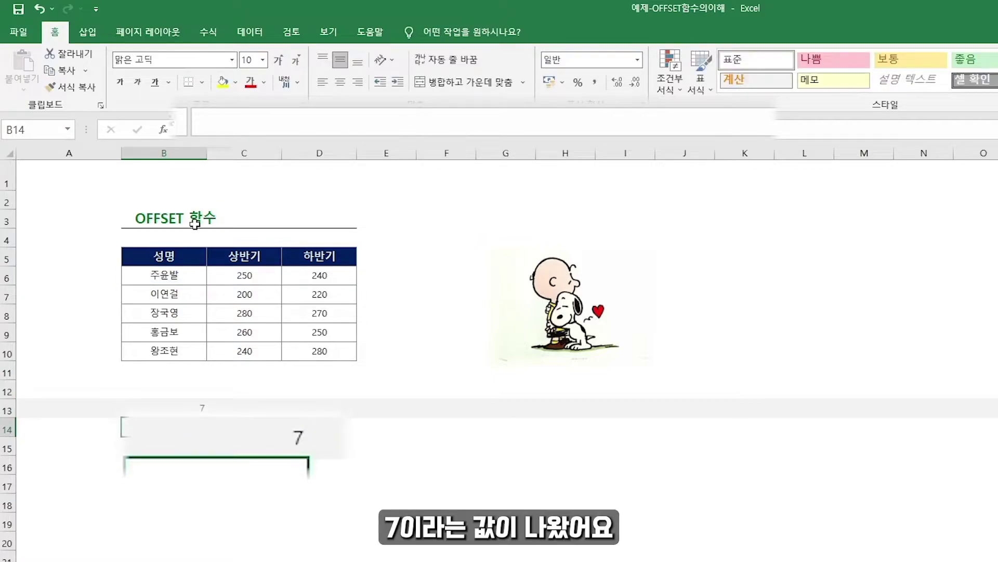
- Nest an OFFSET function inside the SUM in B13 so the formula reads =SUM(OFFSET(B6,1,2,3,1))
{"action": "left_click", "coordinate": [195, 410]}
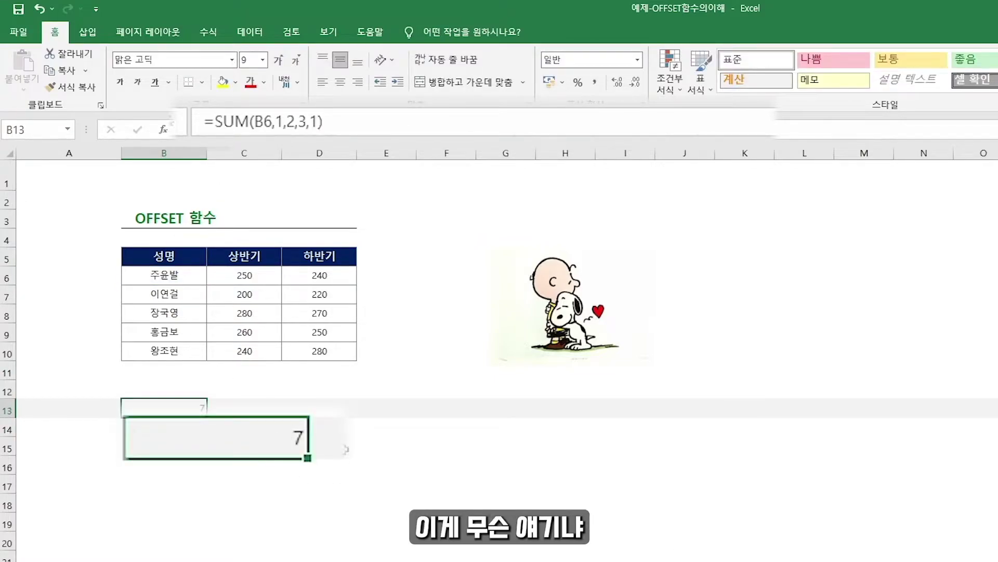
{"action": "left_click", "coordinate": [167, 276]}
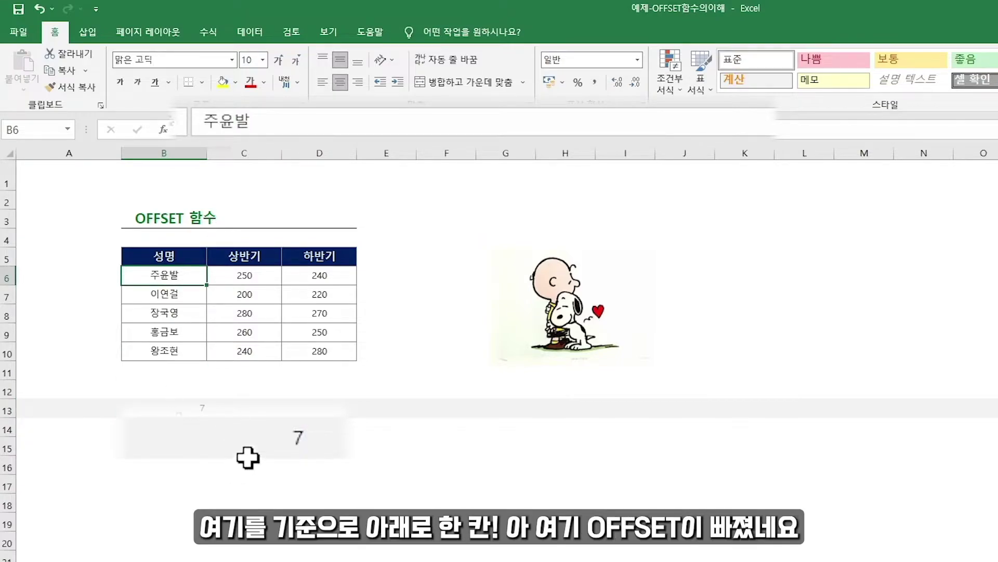
{"action": "left_click", "coordinate": [198, 404]}
{"action": "left_click", "coordinate": [173, 293]}
{"action": "left_click", "coordinate": [183, 405]}
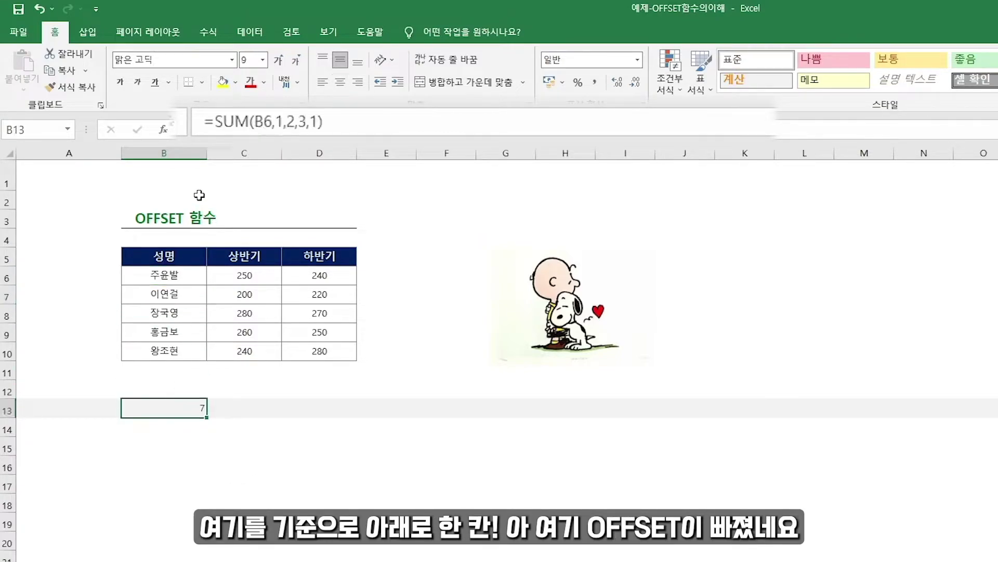
{"action": "left_click", "coordinate": [262, 119]}
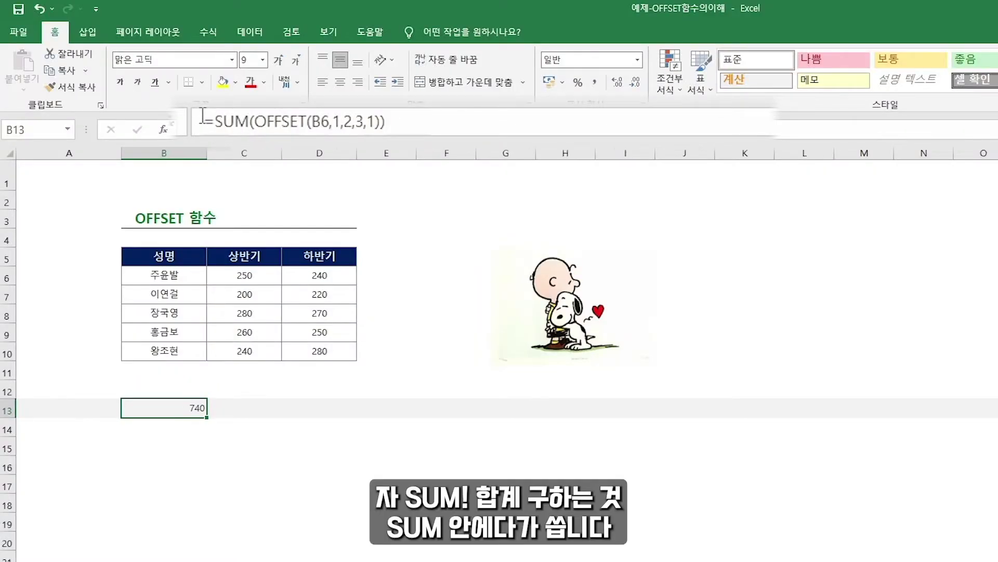
- Examine the nested OFFSET part of B13's formula and trace its starting point from B6 down to B7 and across to D7
{"action": "left_click_drag", "start_coordinate": [213, 120], "coordinate": [381, 123]}
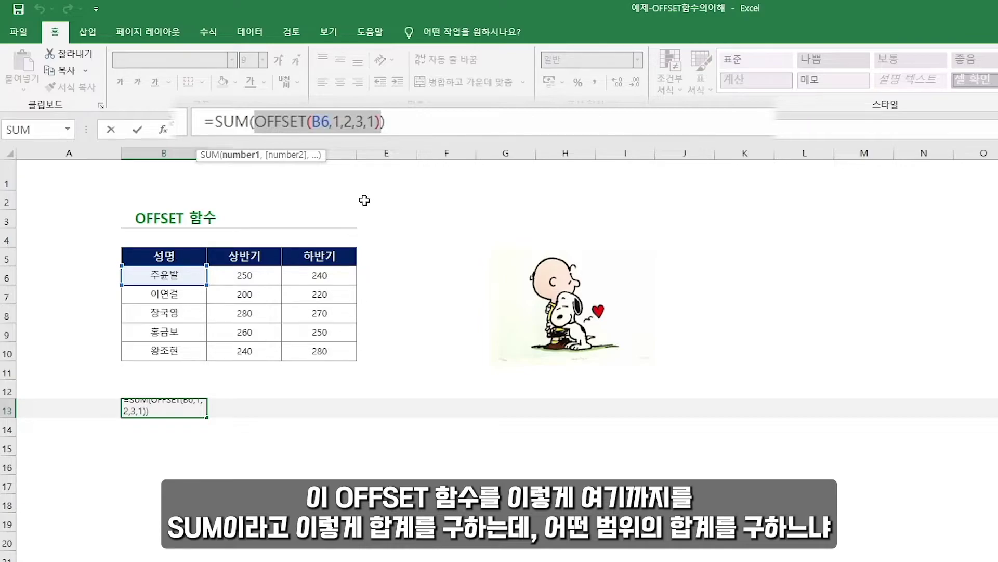
{"action": "key", "text": "Escape"}
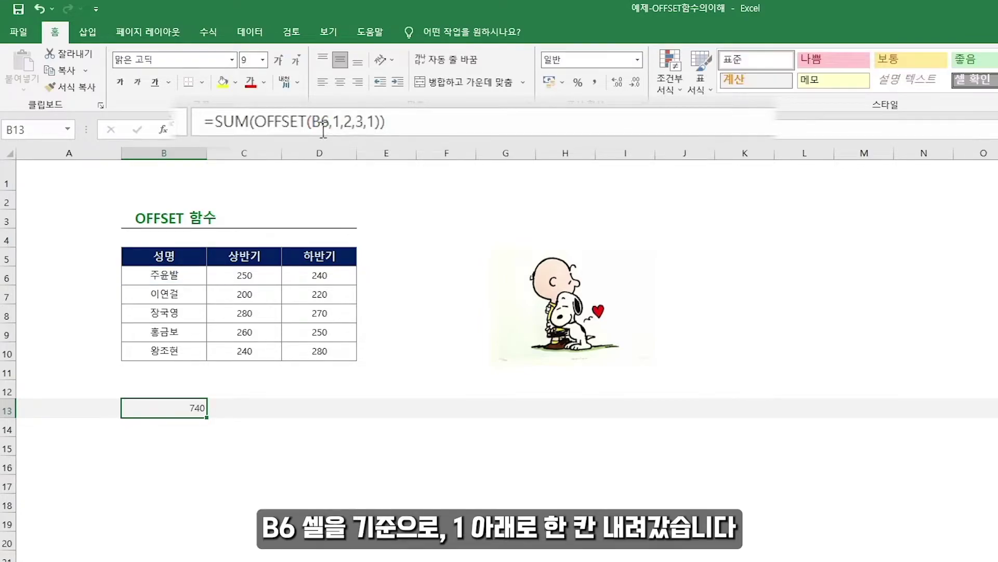
{"action": "left_click", "coordinate": [177, 281]}
{"action": "left_click", "coordinate": [175, 296]}
{"action": "left_click", "coordinate": [184, 412]}
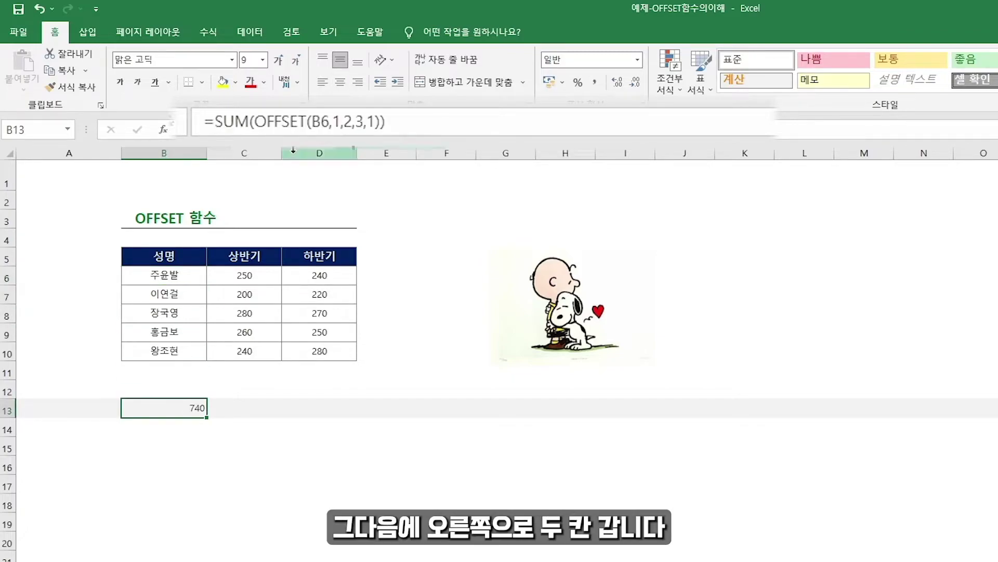
{"action": "left_click", "coordinate": [173, 297]}
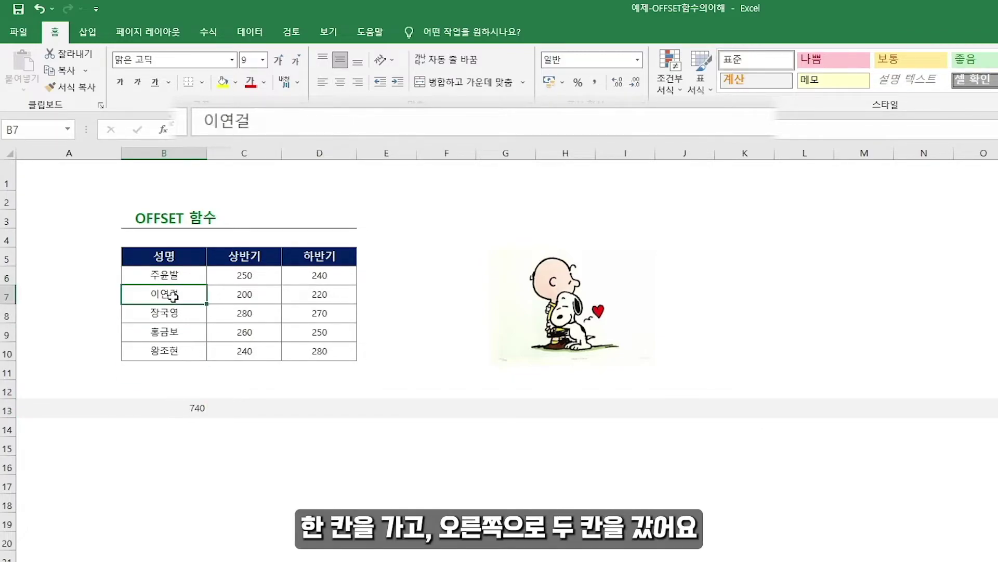
{"action": "left_click", "coordinate": [236, 296]}
{"action": "left_click", "coordinate": [323, 296]}
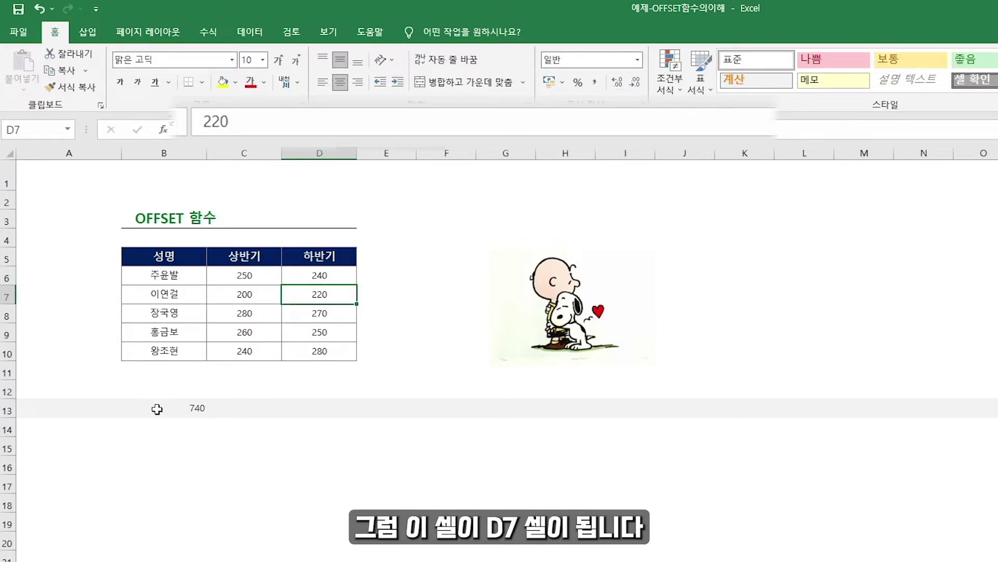
{"action": "left_click", "coordinate": [181, 411]}
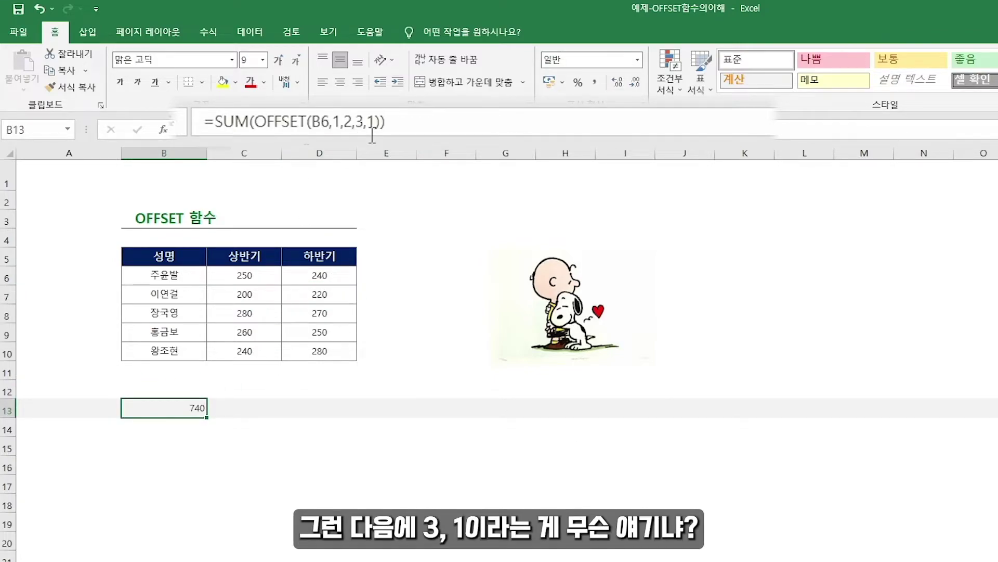
- Trace the summed range D7:D9 in the table and examine the height and width arguments 3,1 in B13's formula
{"action": "left_click", "coordinate": [164, 290]}
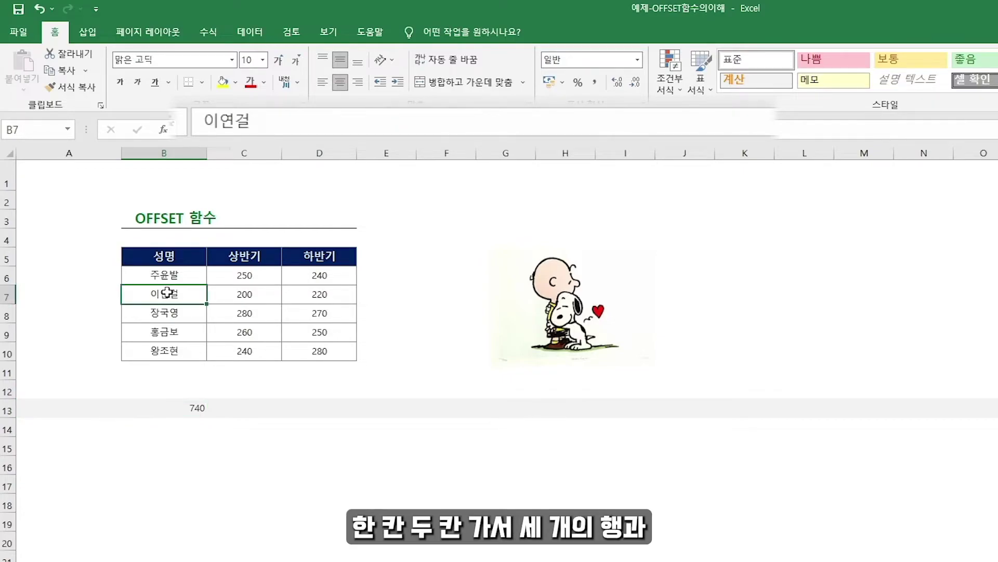
{"action": "left_click", "coordinate": [240, 295]}
{"action": "left_click", "coordinate": [335, 297]}
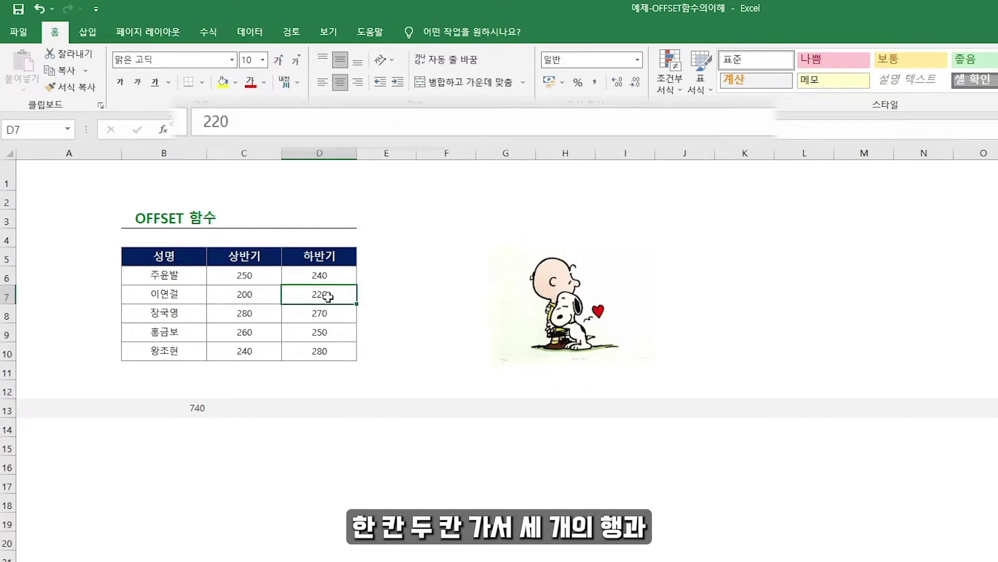
{"action": "left_click_drag", "start_coordinate": [328, 297], "coordinate": [325, 333]}
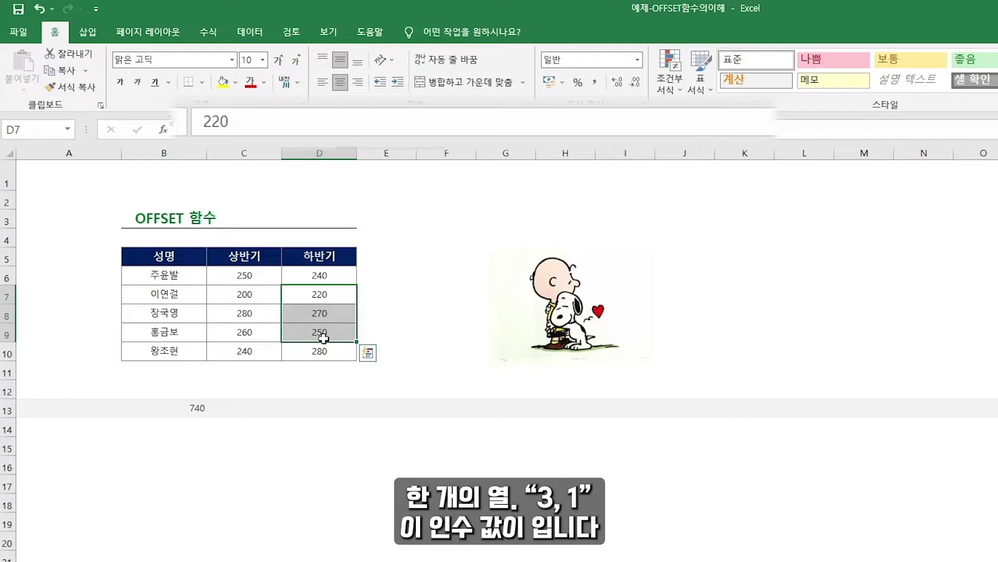
{"action": "left_click", "coordinate": [196, 408]}
{"action": "double_click", "coordinate": [359, 121]}
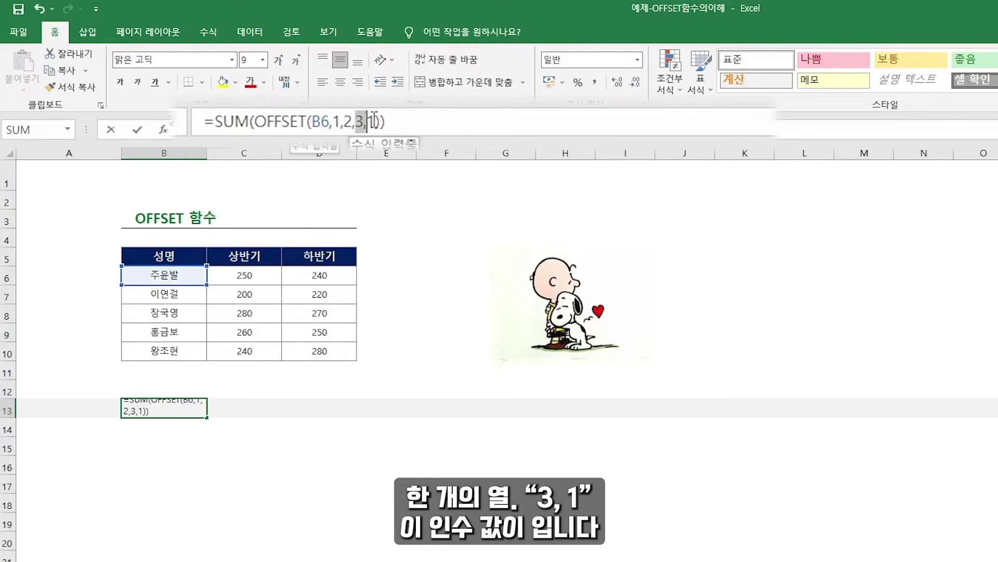
- Stop editing B13's formula and select the summed range D7:D9 to compare it with B13's result
{"action": "key", "text": "Escape"}
{"action": "left_click_drag", "start_coordinate": [327, 294], "coordinate": [333, 333]}
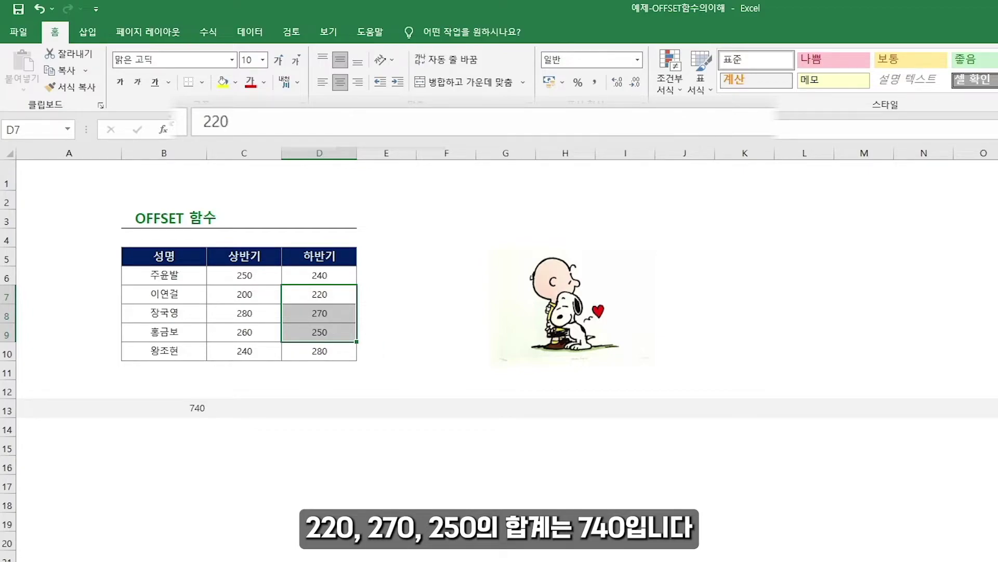
{"action": "left_click", "coordinate": [387, 551]}
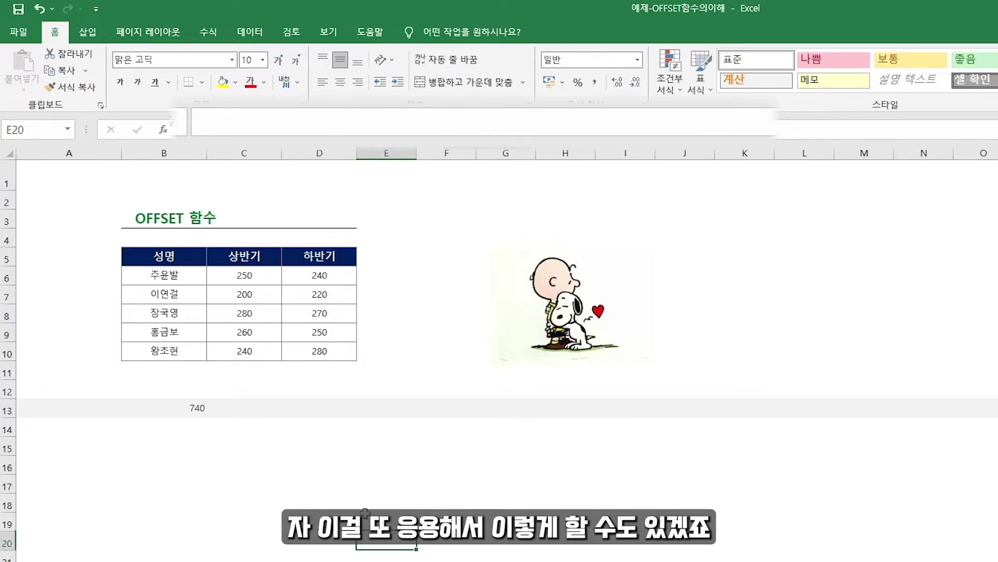
- Change the column offset to 1 and the width to 2 in B13 so it reads =SUM(OFFSET(B6,1,1,3,2))
{"action": "left_click", "coordinate": [197, 408]}
{"action": "double_click", "coordinate": [347, 122]}
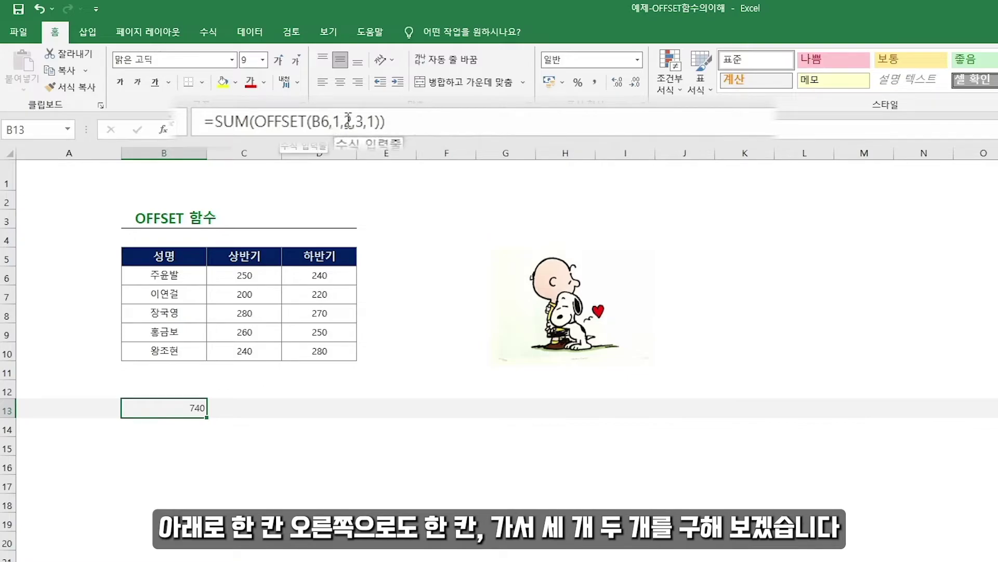
{"action": "type", "text": "1"}
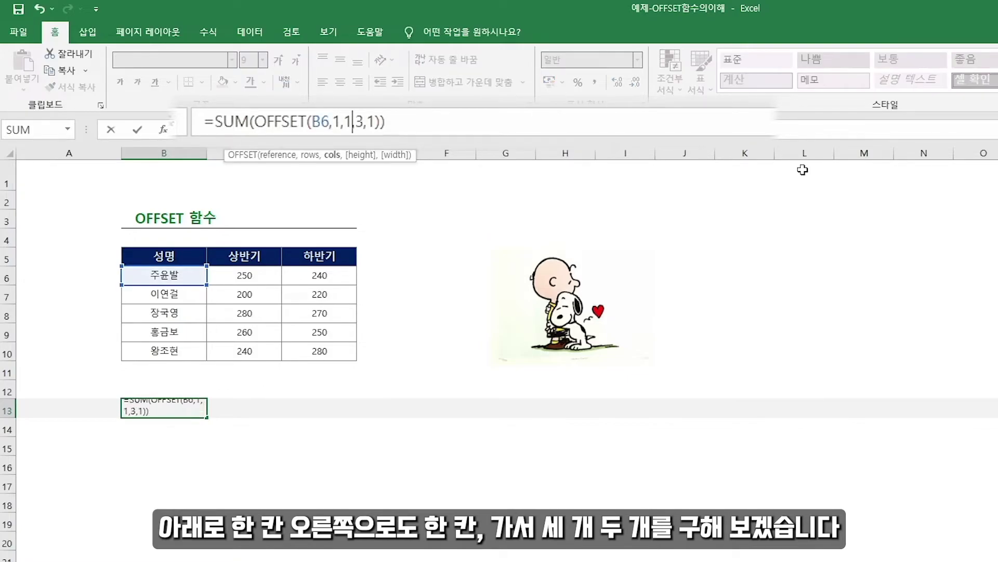
{"action": "double_click", "coordinate": [367, 123]}
{"action": "type", "text": "2"}
{"action": "key", "text": "Return"}
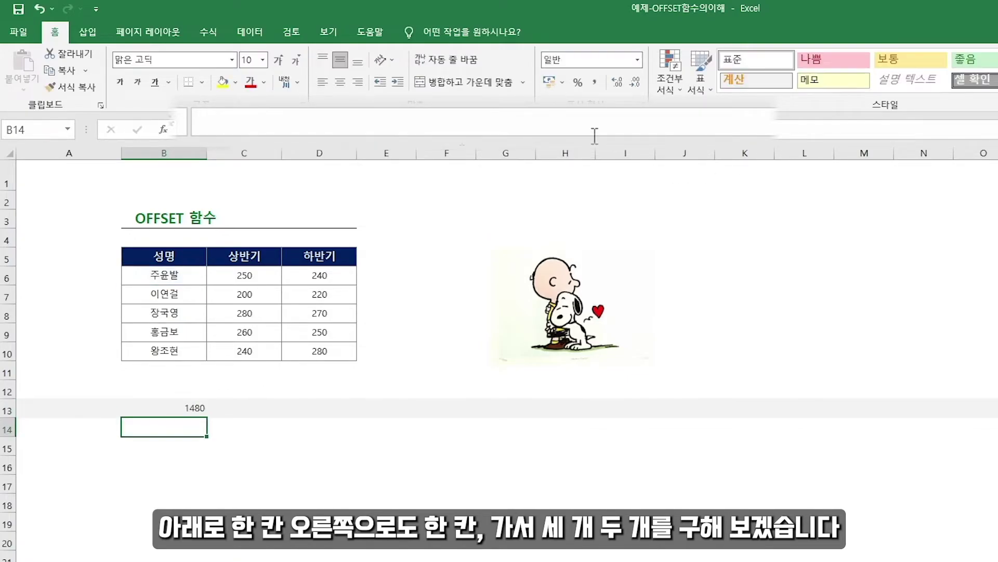
- Trace the offset from B7 across to C7 and down to C9, and examine the summed range C7:D9 against B13's formula
{"action": "left_click", "coordinate": [194, 408]}
{"action": "left_click", "coordinate": [160, 294]}
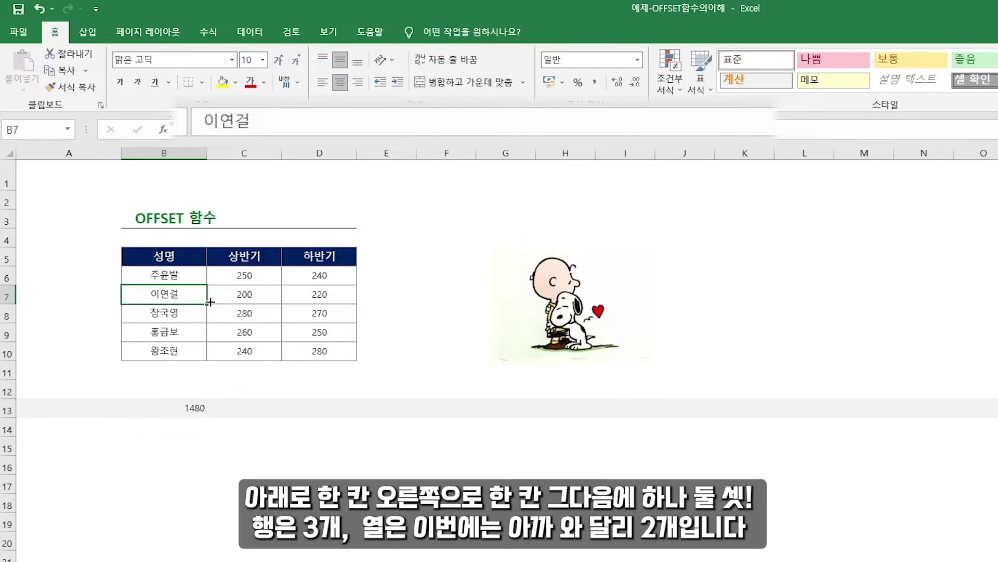
{"action": "left_click", "coordinate": [255, 298]}
{"action": "left_click", "coordinate": [251, 316]}
{"action": "left_click", "coordinate": [252, 333]}
{"action": "left_click_drag", "start_coordinate": [244, 294], "coordinate": [312, 351]}
{"action": "left_click", "coordinate": [194, 408]}
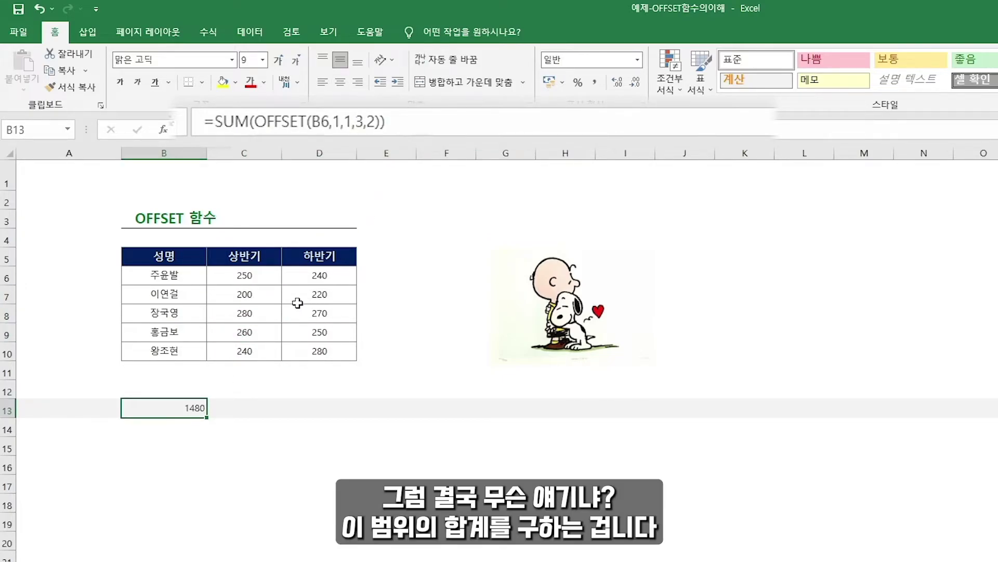
{"action": "left_click_drag", "start_coordinate": [266, 295], "coordinate": [310, 327]}
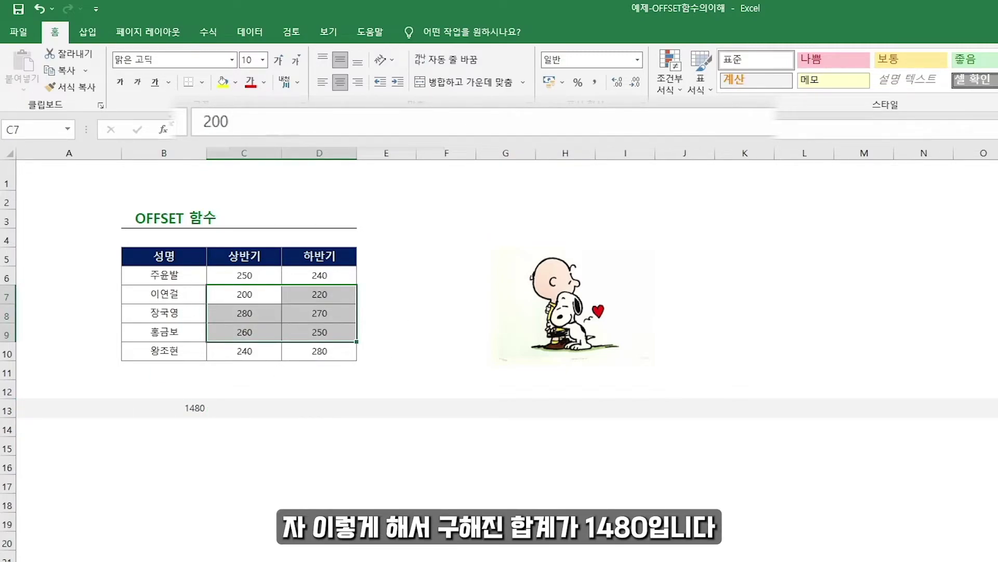
- Replace the formula in B13 with =OFFSET(C9,-2,-1), using negative row and column offsets
{"action": "left_click", "coordinate": [199, 412]}
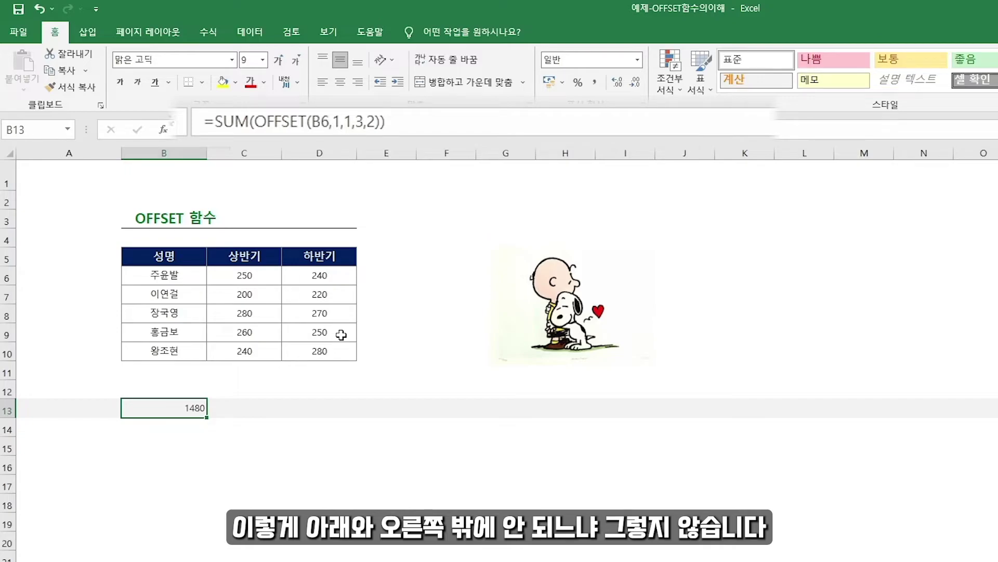
{"action": "type", "text": "=offset("}
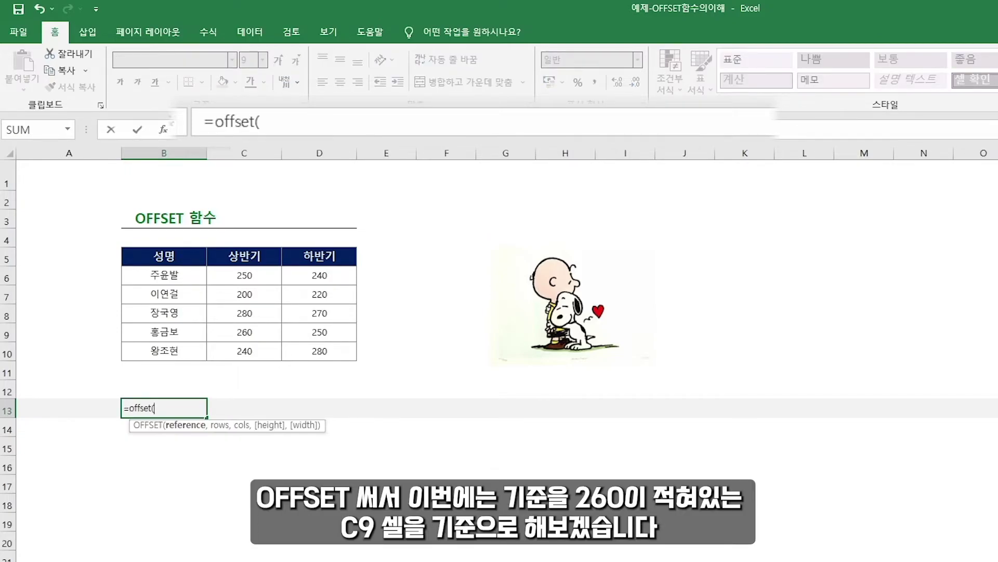
{"action": "left_click", "coordinate": [257, 332]}
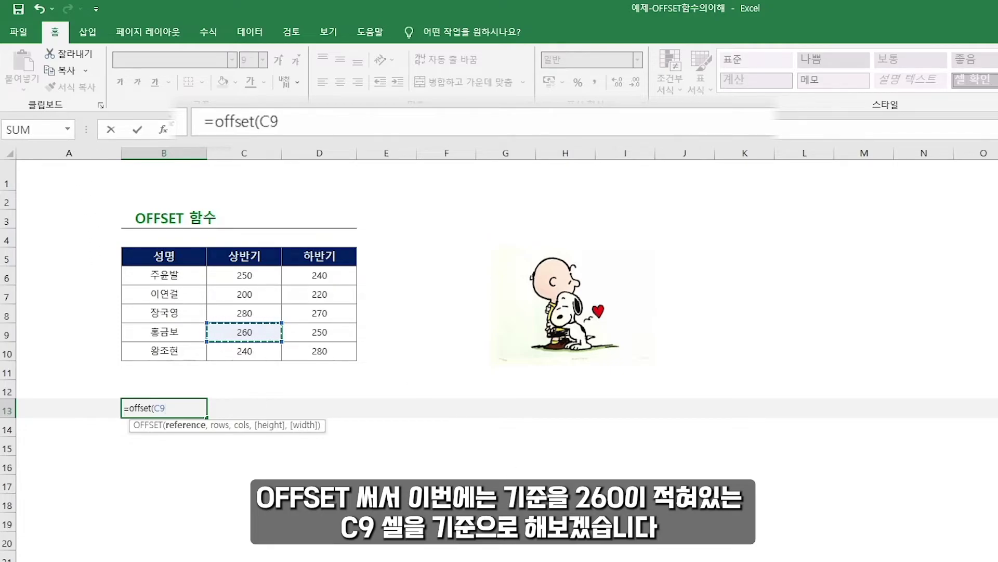
{"action": "type", "text": ","}
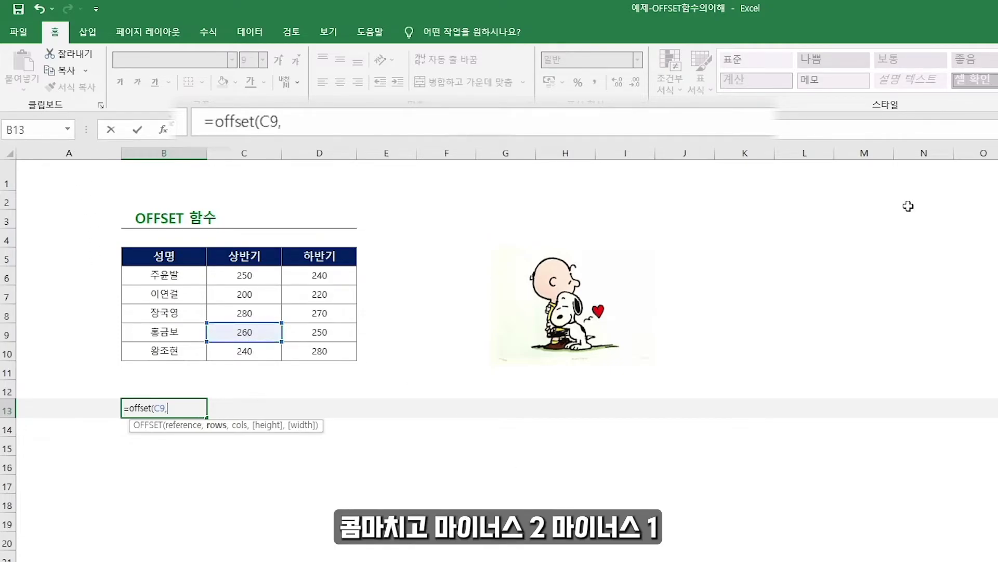
{"action": "type", "text": "-2"}
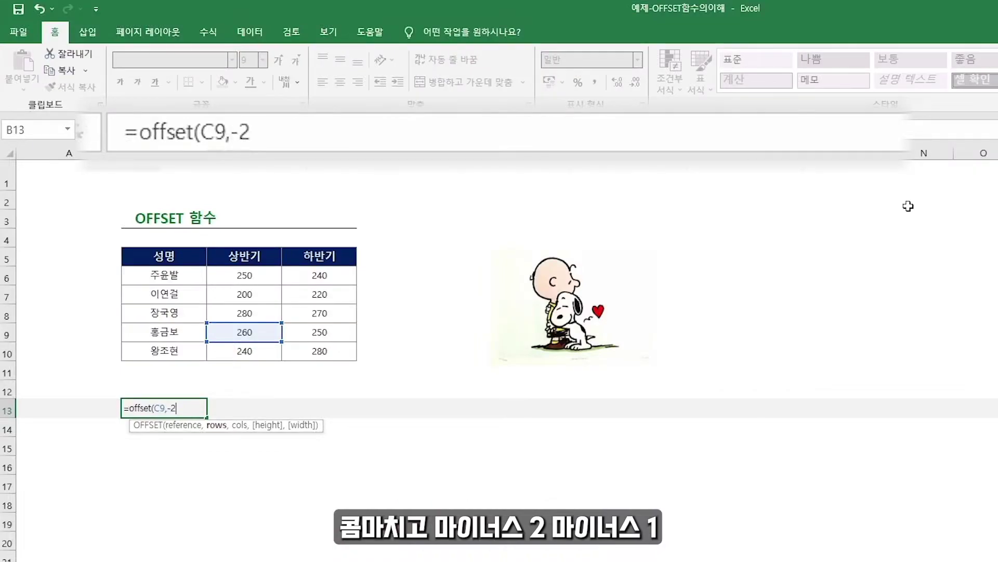
{"action": "type", "text": ",-1)"}
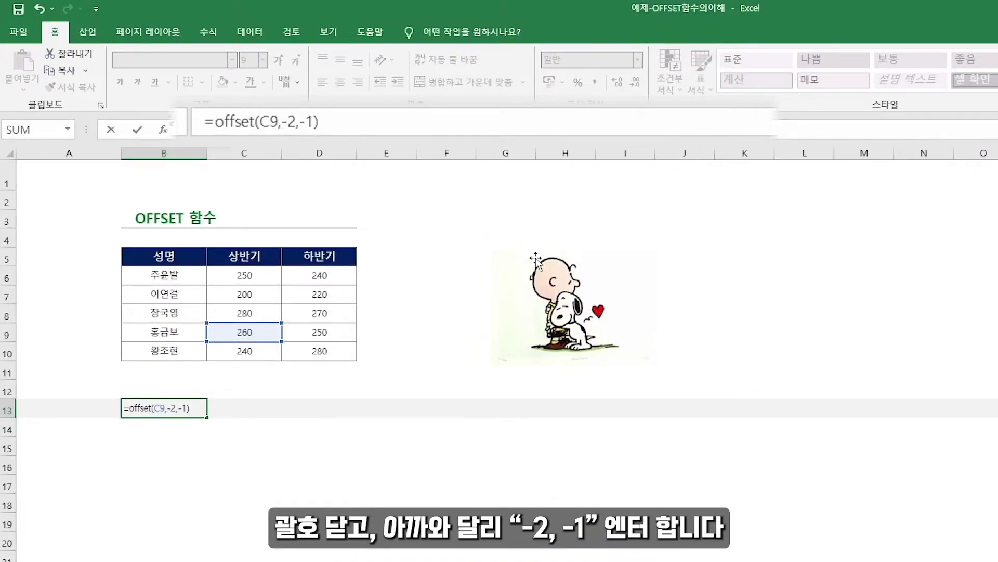
{"action": "key", "text": "Return"}
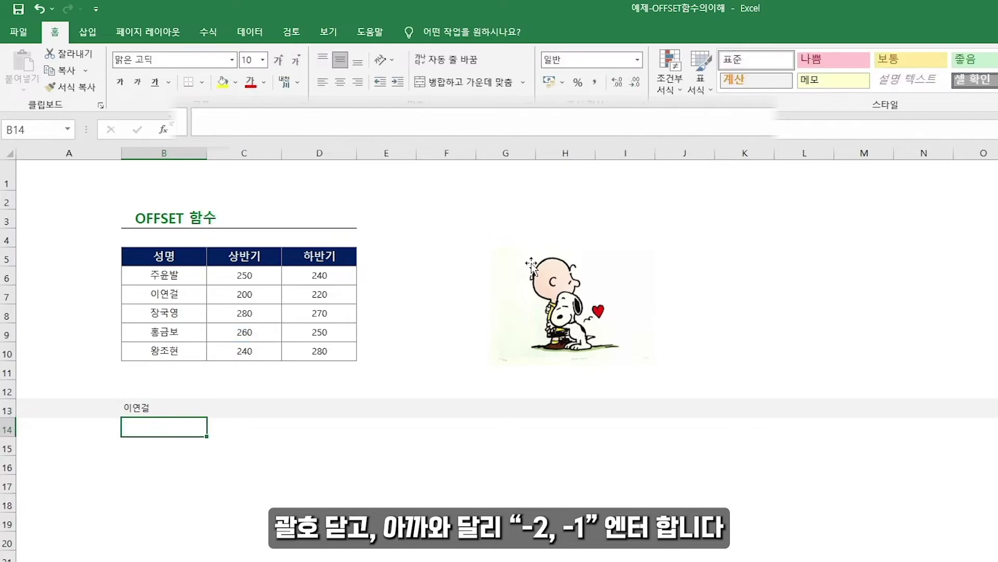
- Trace B13's negative offsets in the table from C9 up two rows to C7 and one column left to B7
{"action": "left_click", "coordinate": [159, 411]}
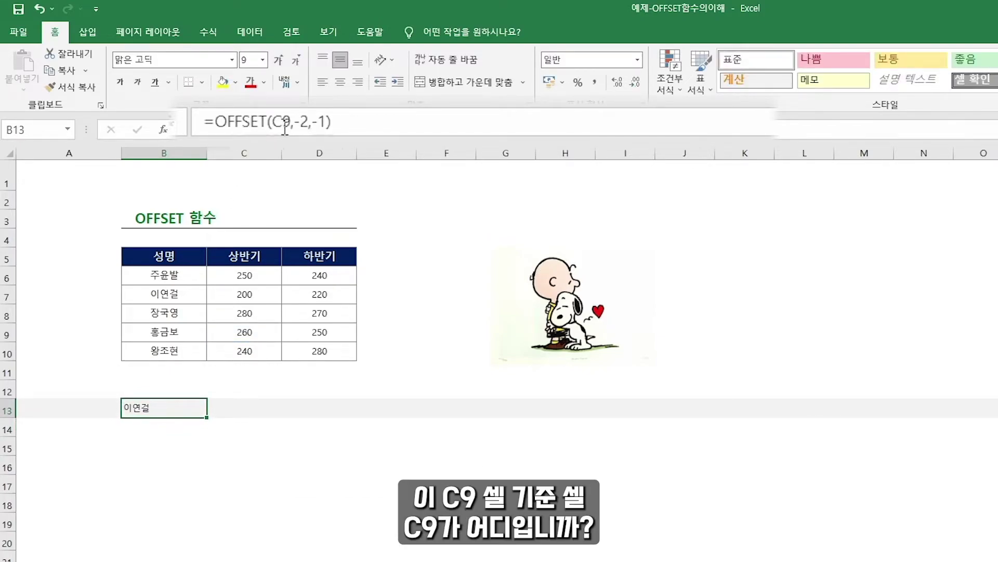
{"action": "left_click", "coordinate": [253, 324]}
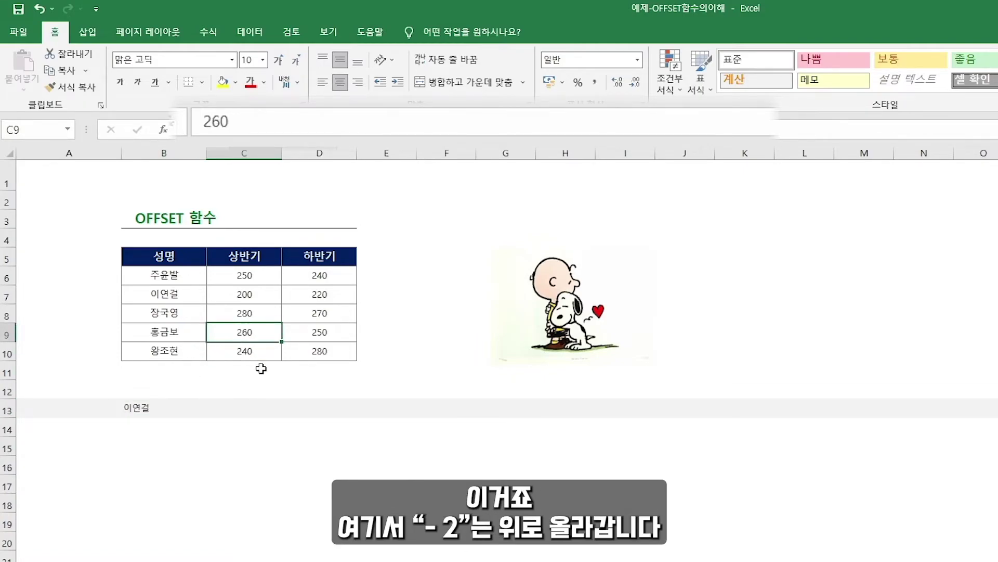
{"action": "left_click", "coordinate": [258, 314]}
{"action": "left_click", "coordinate": [252, 297]}
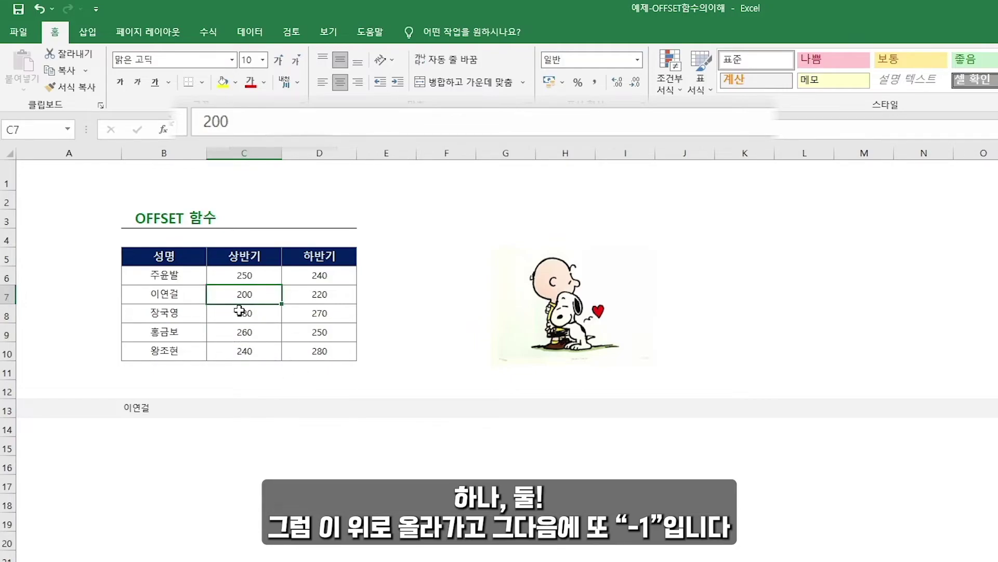
{"action": "left_click", "coordinate": [125, 407]}
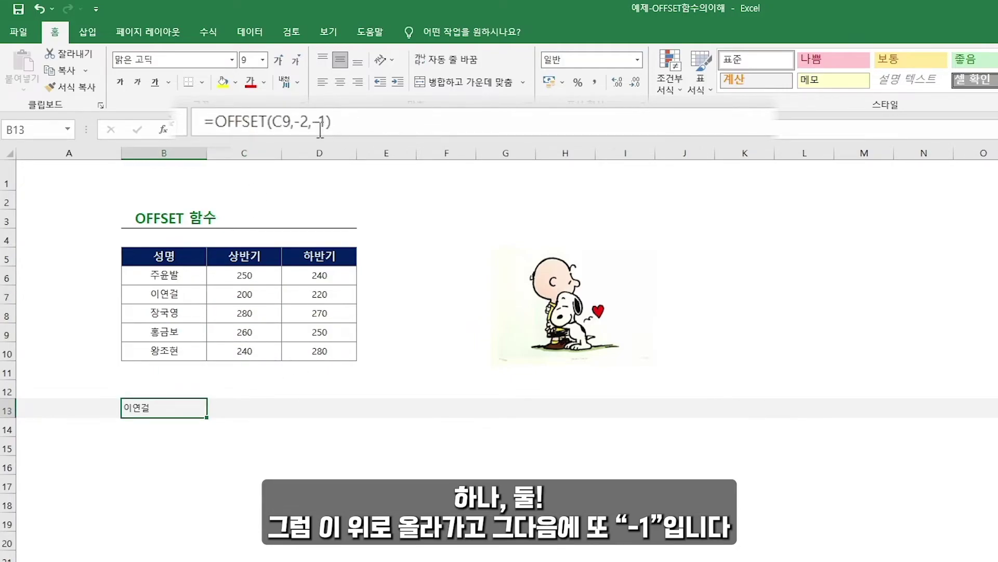
{"action": "left_click", "coordinate": [238, 294]}
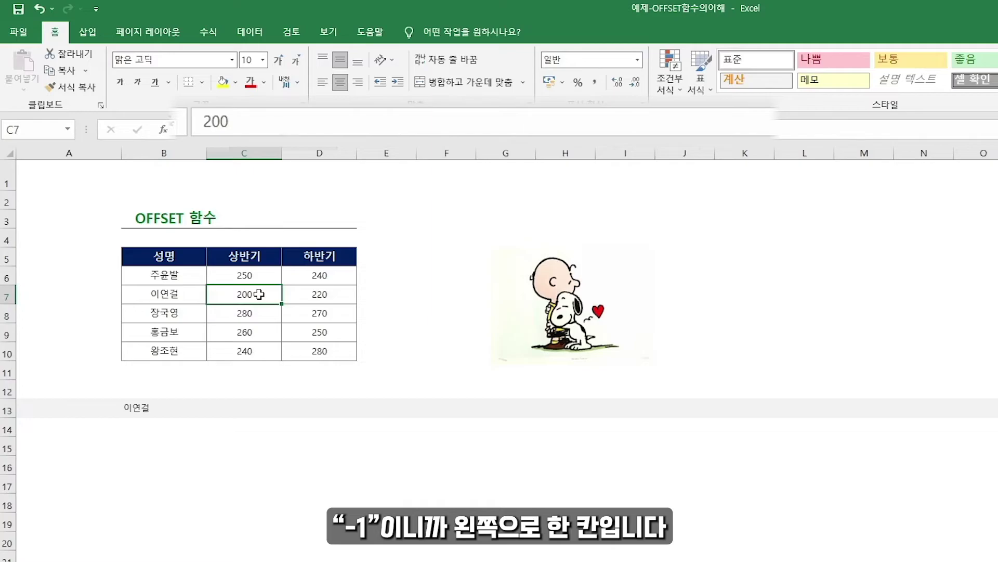
{"action": "left_click", "coordinate": [188, 296]}
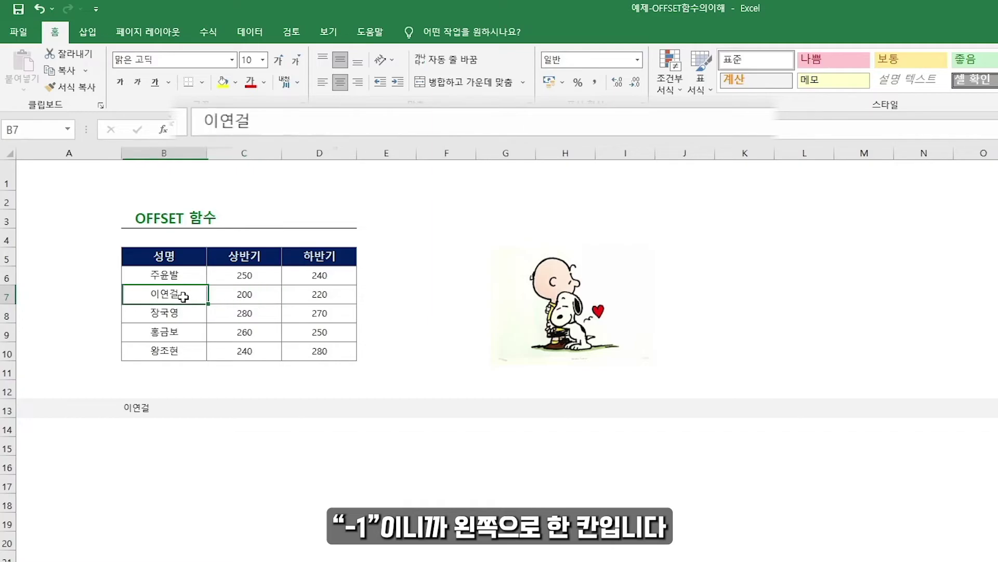
- Change the row offset in B13 to -20 so the formula reads =OFFSET(C9,-20,-1)
{"action": "left_click", "coordinate": [145, 415]}
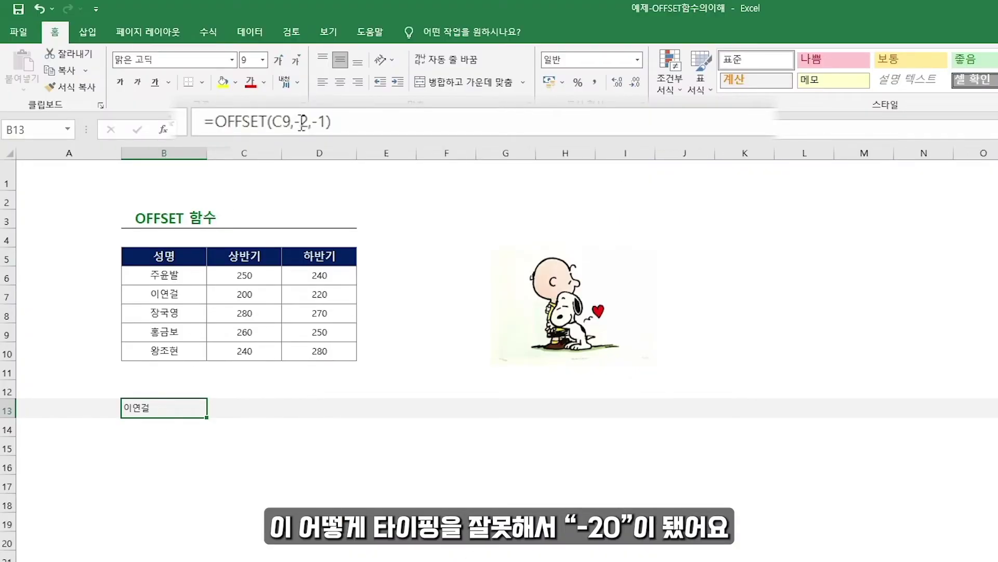
{"action": "left_click", "coordinate": [307, 122]}
{"action": "type", "text": "0"}
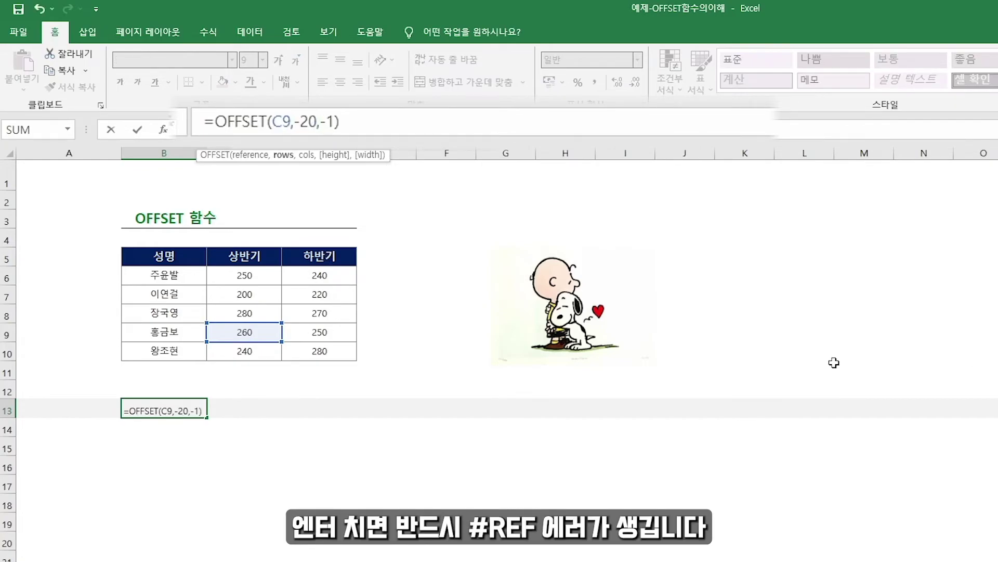
{"action": "key", "text": "Return"}
- Examine B13's result and formula against its reference cell C9
{"action": "left_click", "coordinate": [145, 406]}
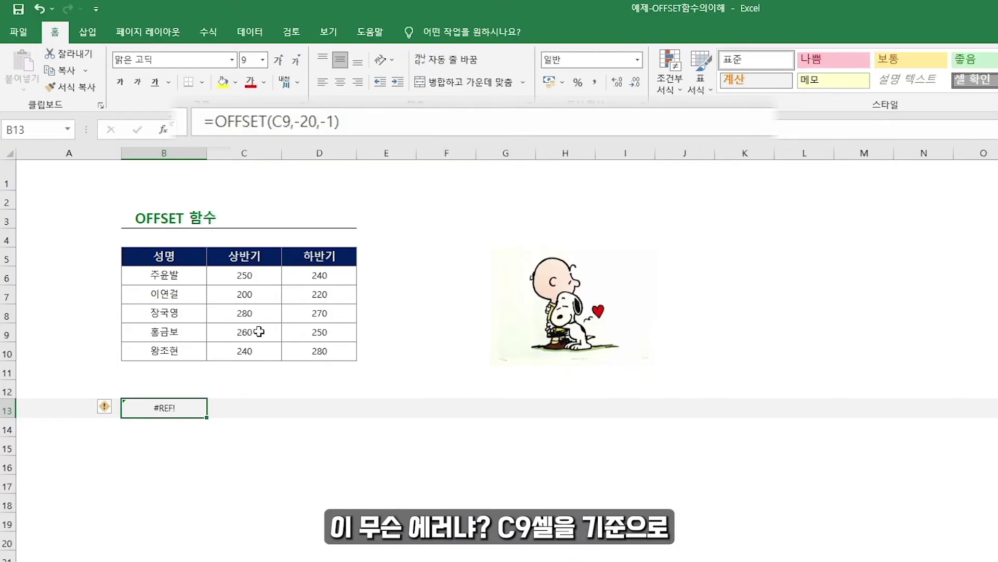
{"action": "left_click", "coordinate": [259, 332]}
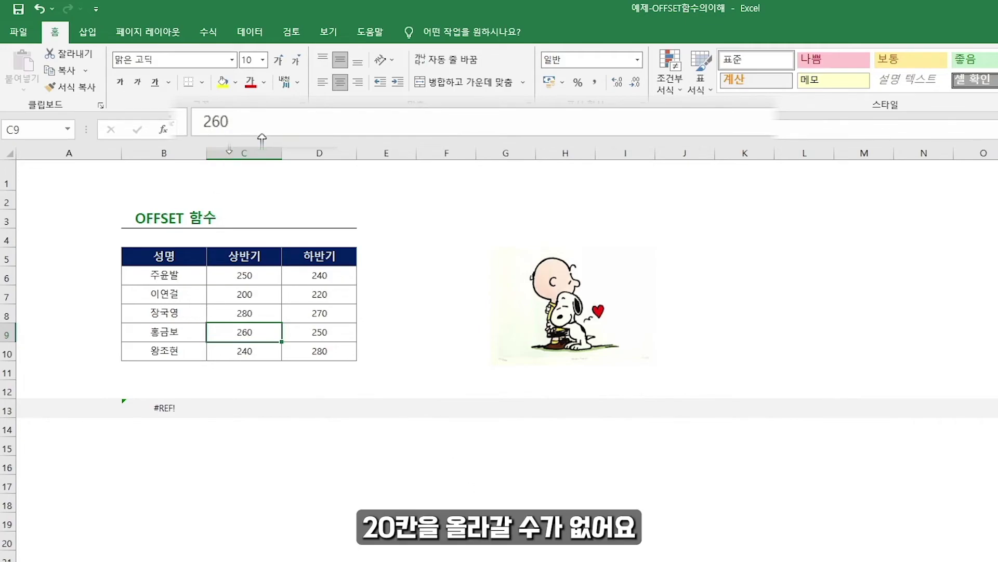
{"action": "left_click", "coordinate": [188, 414]}
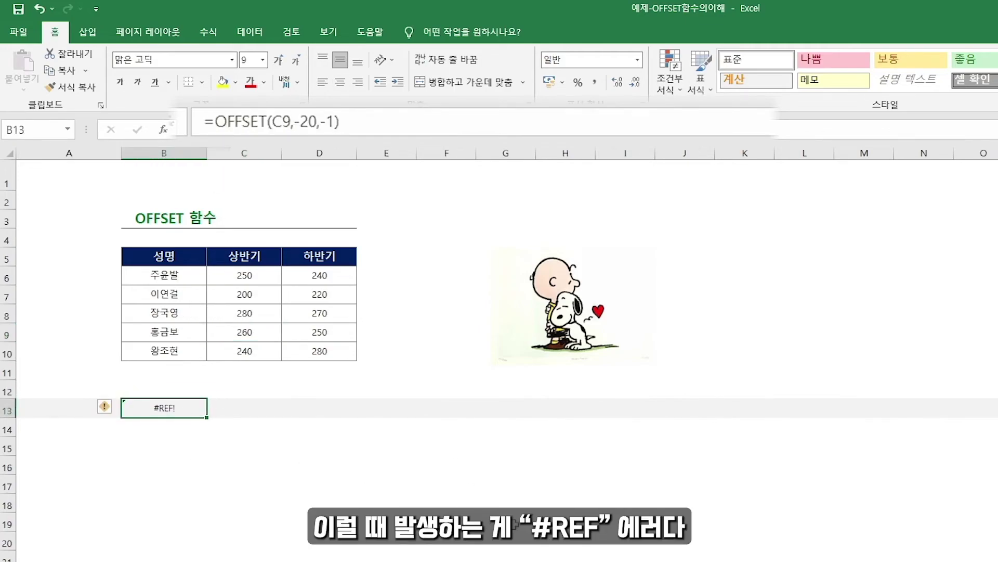